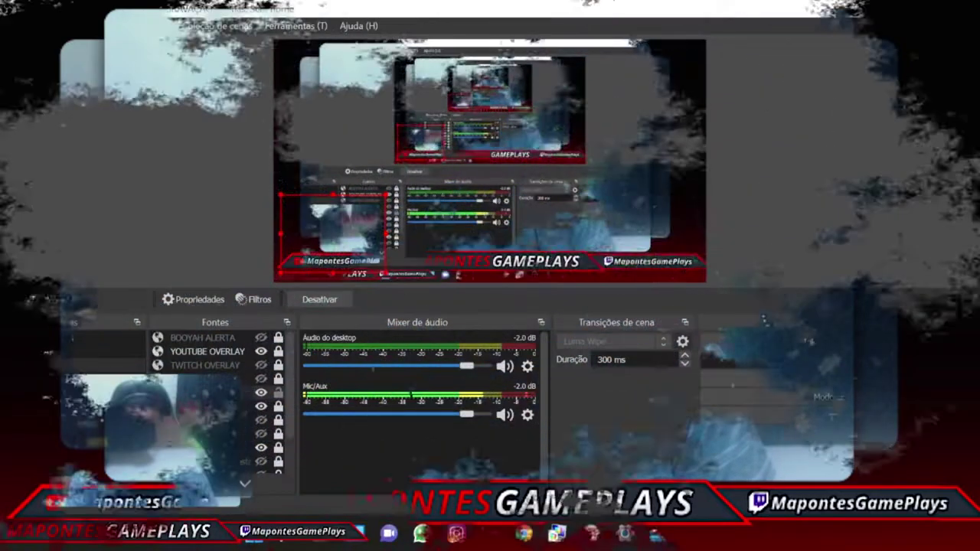
- Show the desktop, launch BlueStacks 5 and move its window clear of the desktop's right side
{"action": "key", "text": "super+d"}
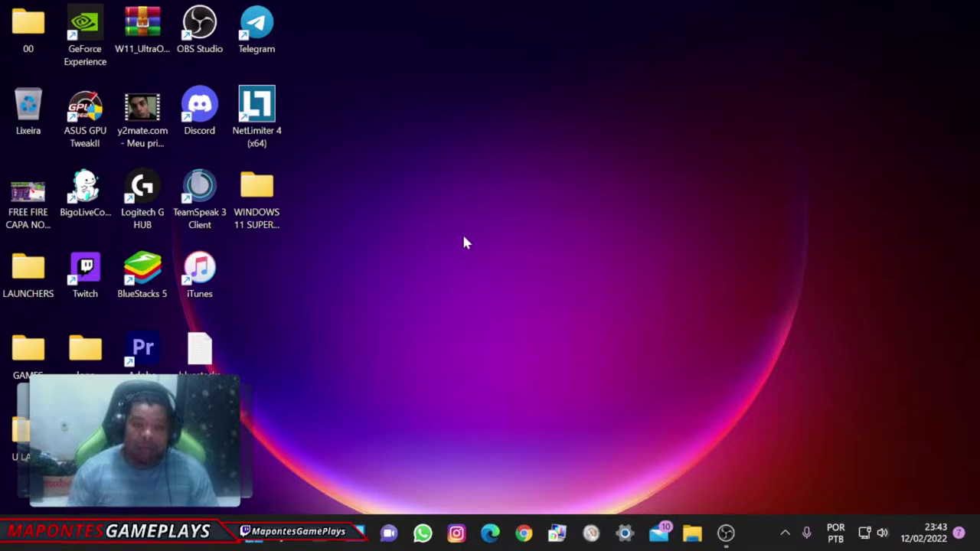
{"action": "double_click", "coordinate": [159, 289]}
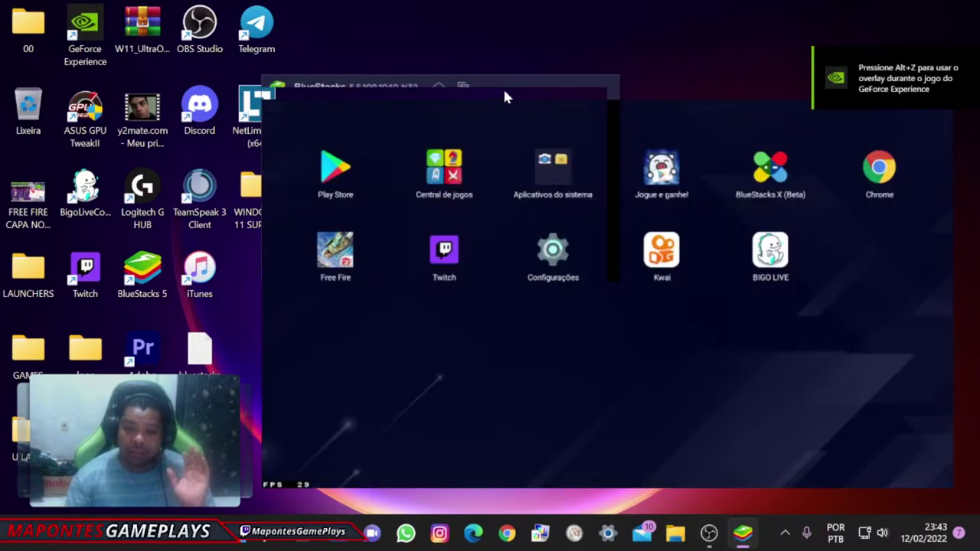
{"action": "left_click_drag", "start_coordinate": [504, 96], "coordinate": [354, 71]}
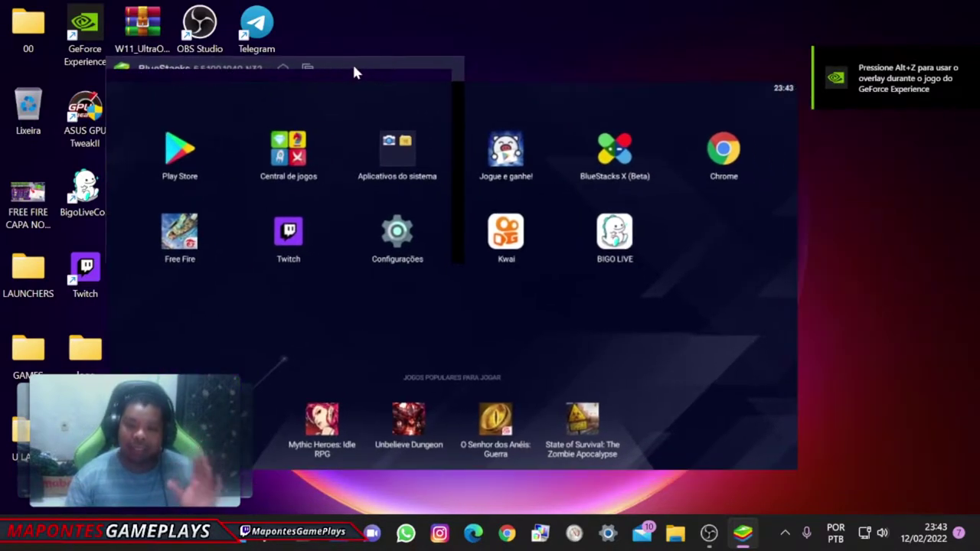
- Hide the desktop icons and reposition the BlueStacks window over the empty desktop
{"action": "right_click", "coordinate": [482, 48]}
{"action": "mouse_move", "coordinate": [555, 64]}
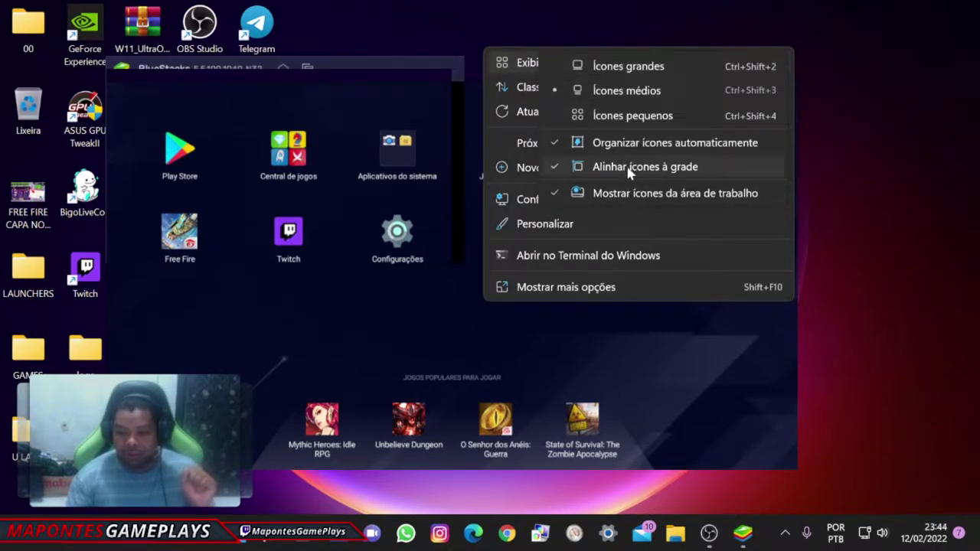
{"action": "left_click", "coordinate": [630, 198]}
{"action": "left_click_drag", "start_coordinate": [348, 74], "coordinate": [370, 41]}
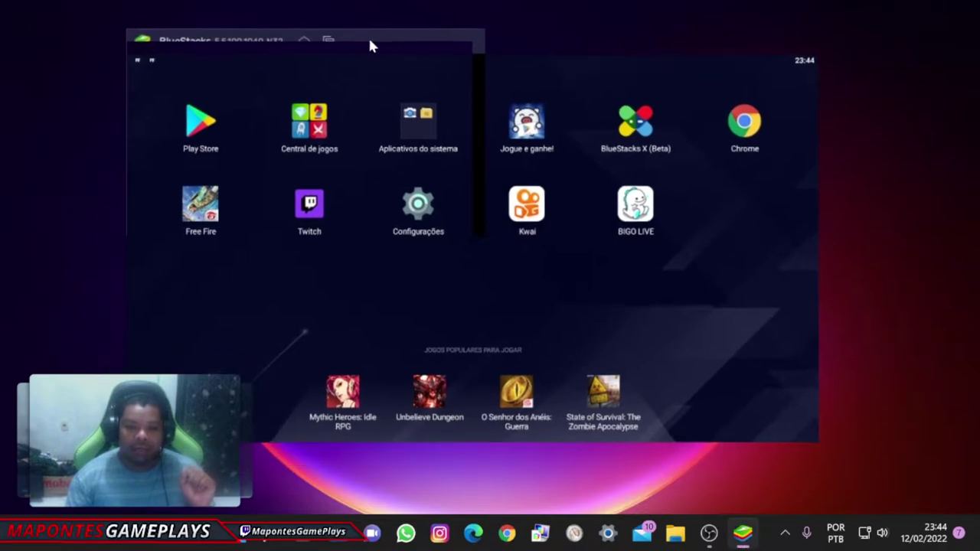
{"action": "mouse_move", "coordinate": [364, 47]}
{"action": "left_mouse_down"}
{"action": "mouse_move", "coordinate": [328, 59]}
{"action": "mouse_move", "coordinate": [354, 53]}
{"action": "left_mouse_up"}
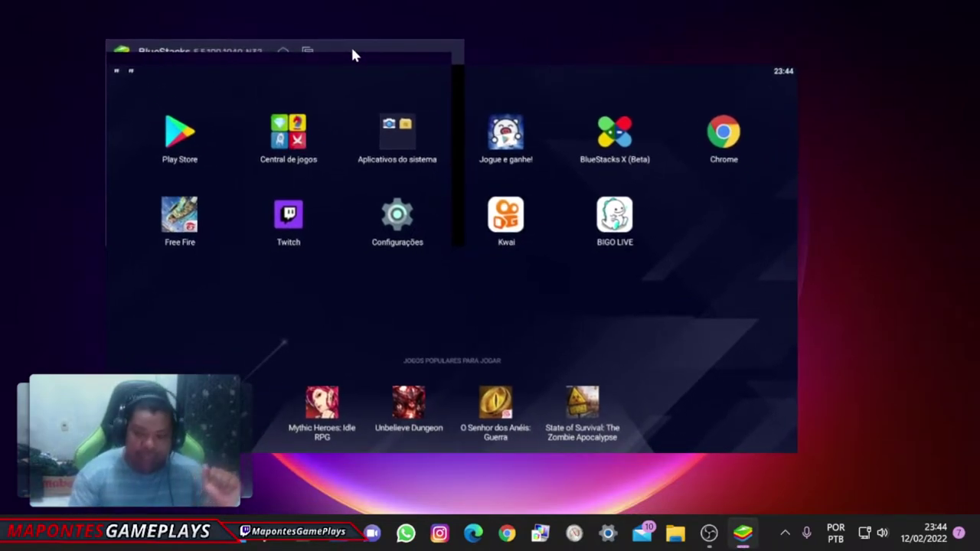
- Switch BlueStacks in and out of full screen to examine how its window is drawn
{"action": "key", "text": "F11"}
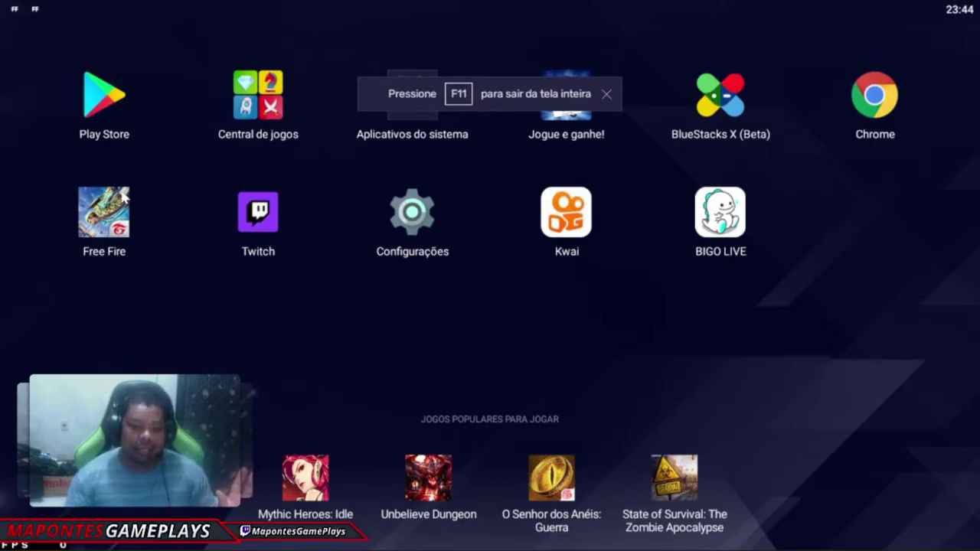
{"action": "key", "text": "F11"}
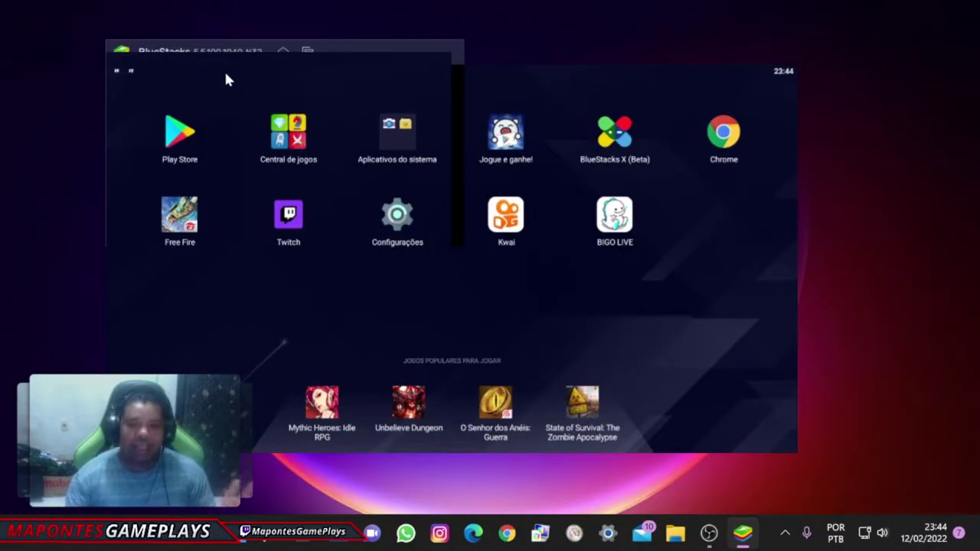
{"action": "left_click_drag", "start_coordinate": [340, 49], "coordinate": [367, 52]}
{"action": "key", "text": "F11"}
{"action": "key", "text": "F11"}
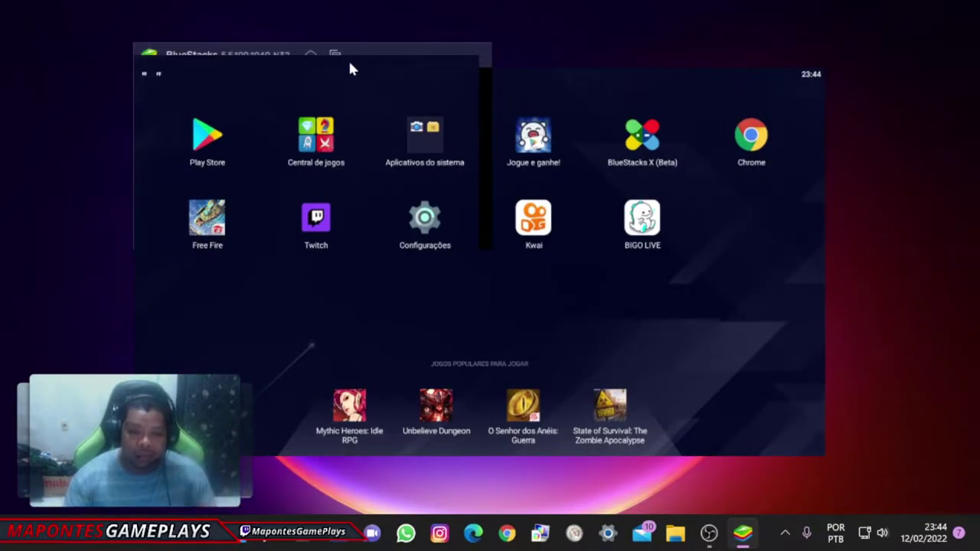
- Maximize and restore the BlueStacks window repeatedly to examine its title bar and side toolbar
{"action": "left_click", "coordinate": [798, 53]}
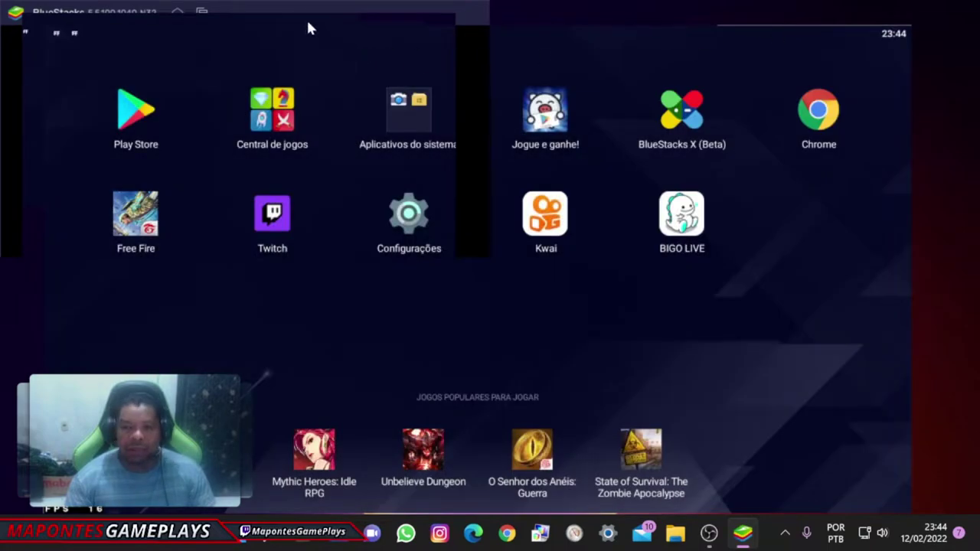
{"action": "double_click", "coordinate": [308, 13]}
{"action": "left_click", "coordinate": [796, 50]}
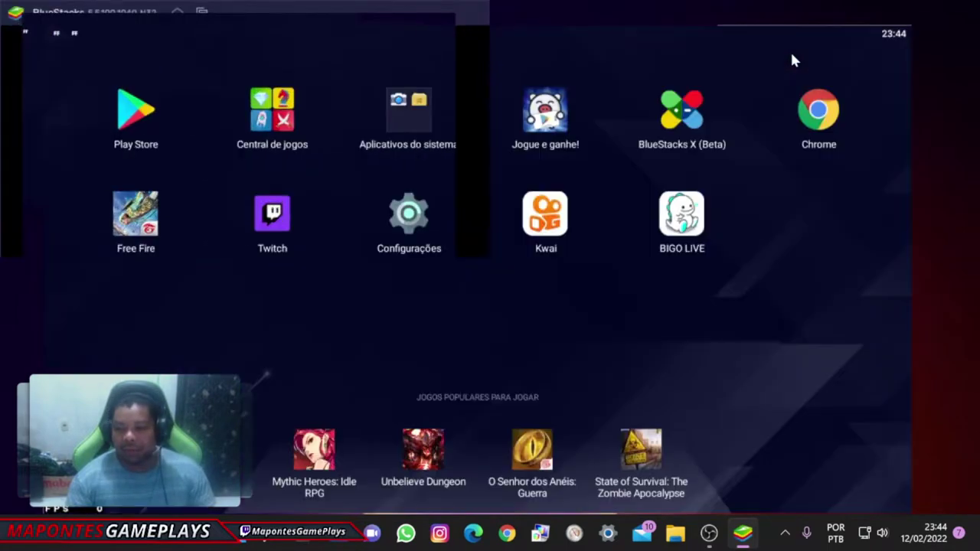
{"action": "left_click_drag", "start_coordinate": [318, 28], "coordinate": [258, 12]}
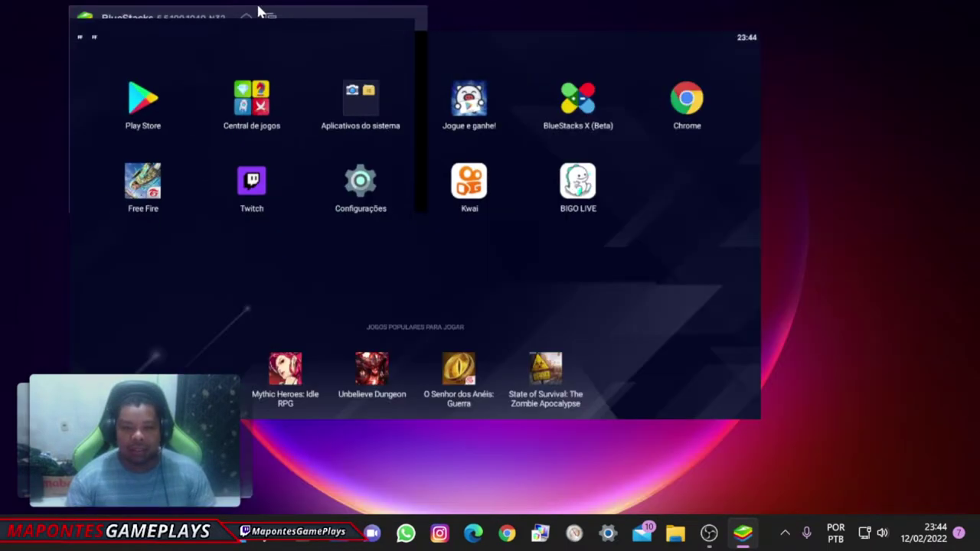
{"action": "left_click", "coordinate": [748, 23]}
{"action": "left_click", "coordinate": [457, 243]}
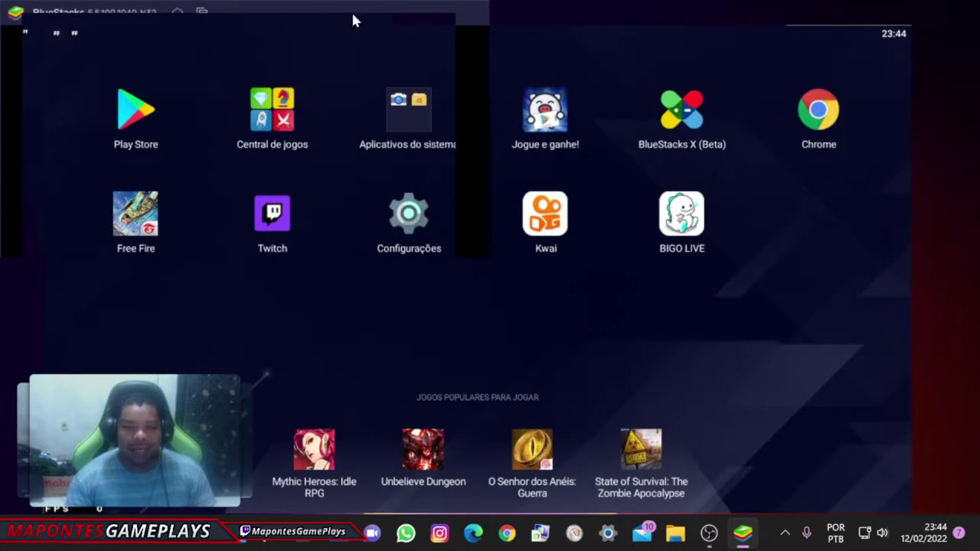
{"action": "double_click", "coordinate": [352, 20]}
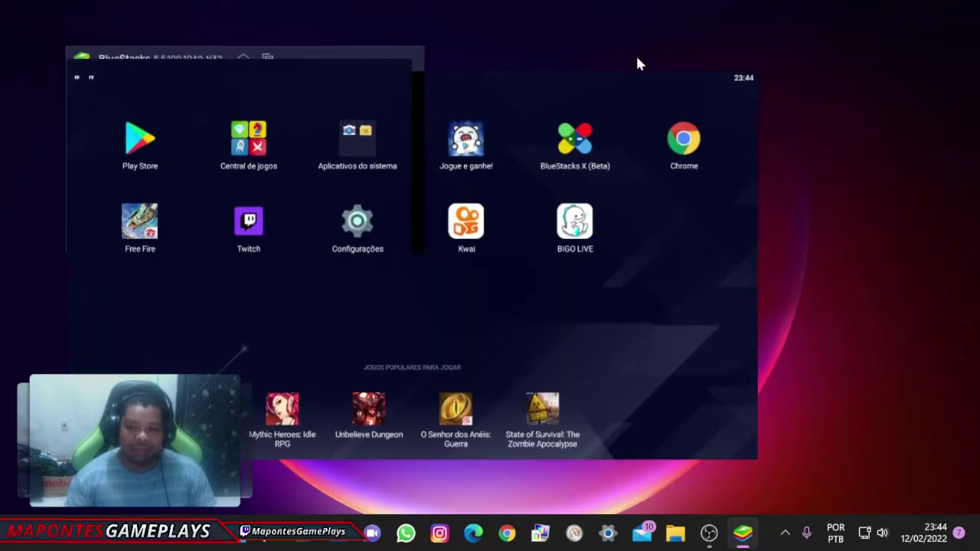
- Check for BlueStacks updates in the About section of its settings, and close the settings
{"action": "left_click", "coordinate": [671, 58]}
{"action": "left_click", "coordinate": [632, 91]}
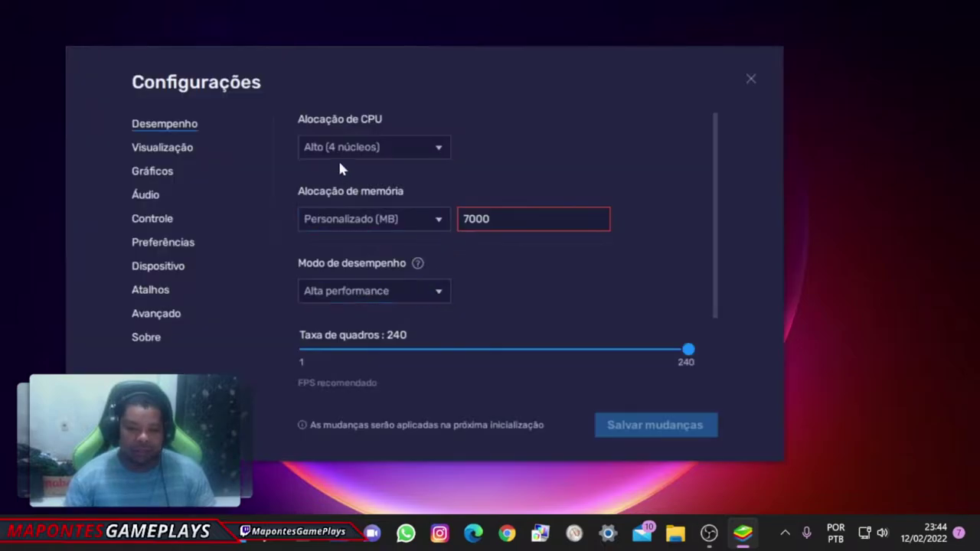
{"action": "left_click", "coordinate": [146, 337]}
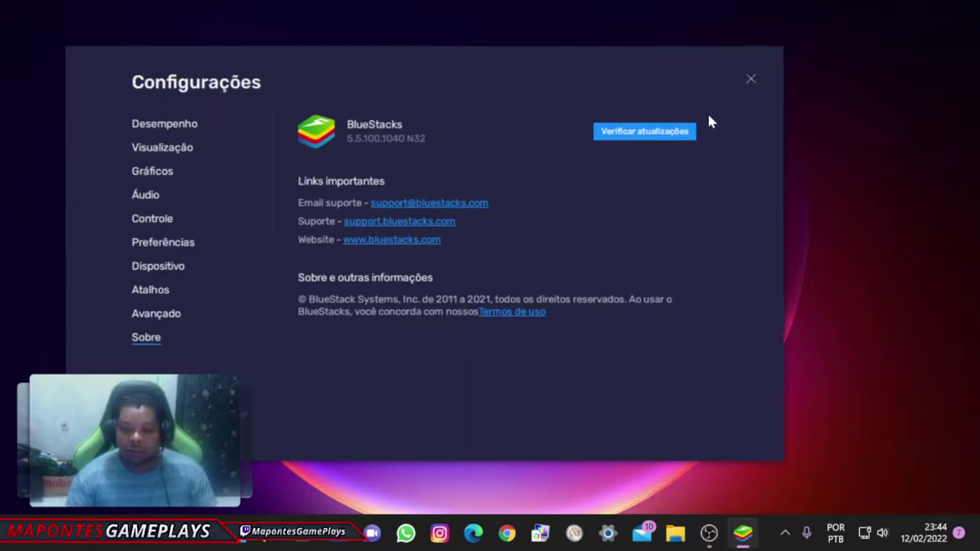
{"action": "left_click", "coordinate": [692, 130]}
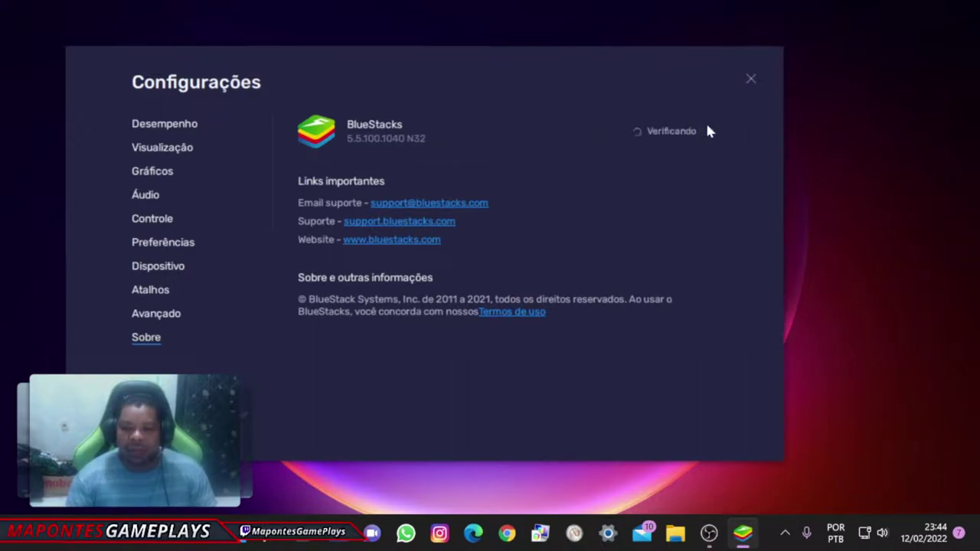
{"action": "left_click", "coordinate": [750, 80]}
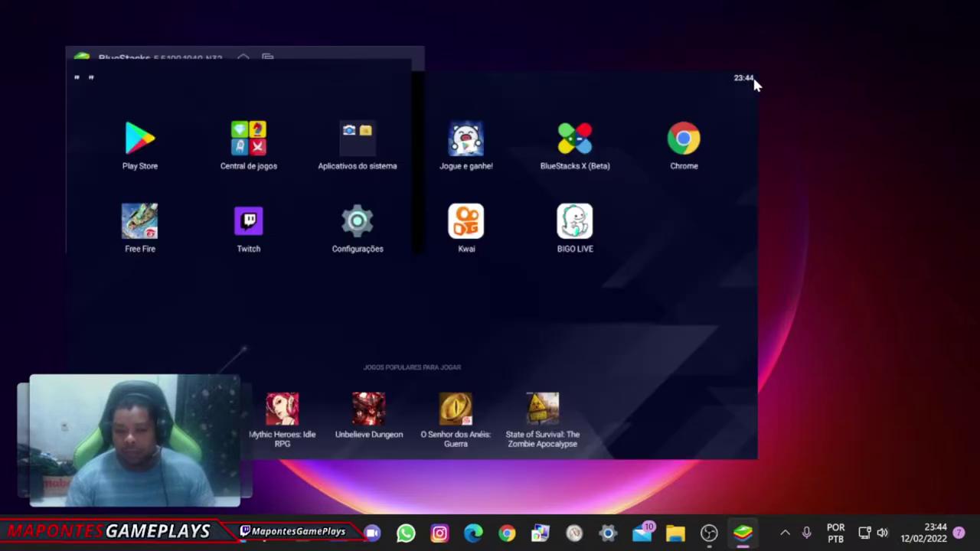
- Launch Free Fire in BlueStacks and dismiss the mouse-look hint to examine the display in-game
{"action": "left_click_drag", "start_coordinate": [324, 58], "coordinate": [365, 58]}
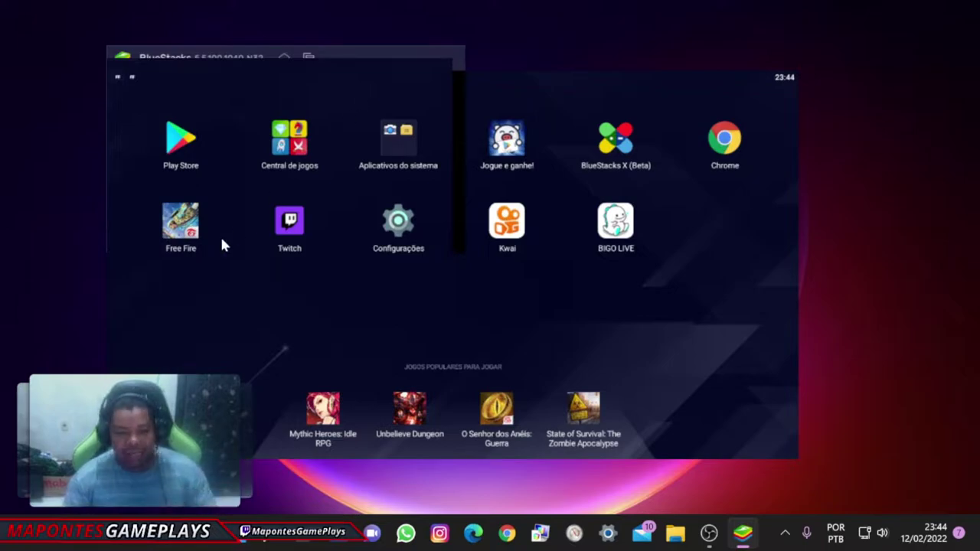
{"action": "left_click", "coordinate": [179, 229]}
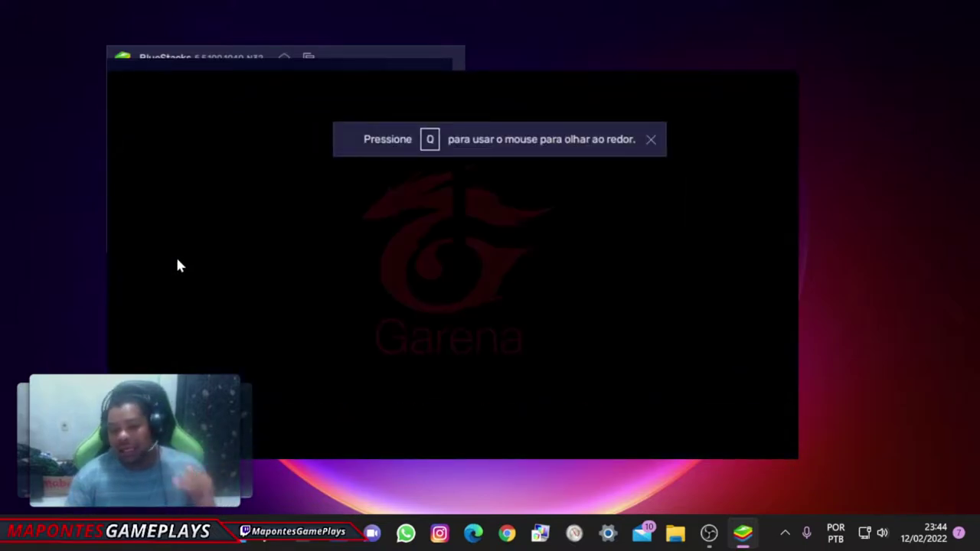
{"action": "left_click", "coordinate": [651, 138]}
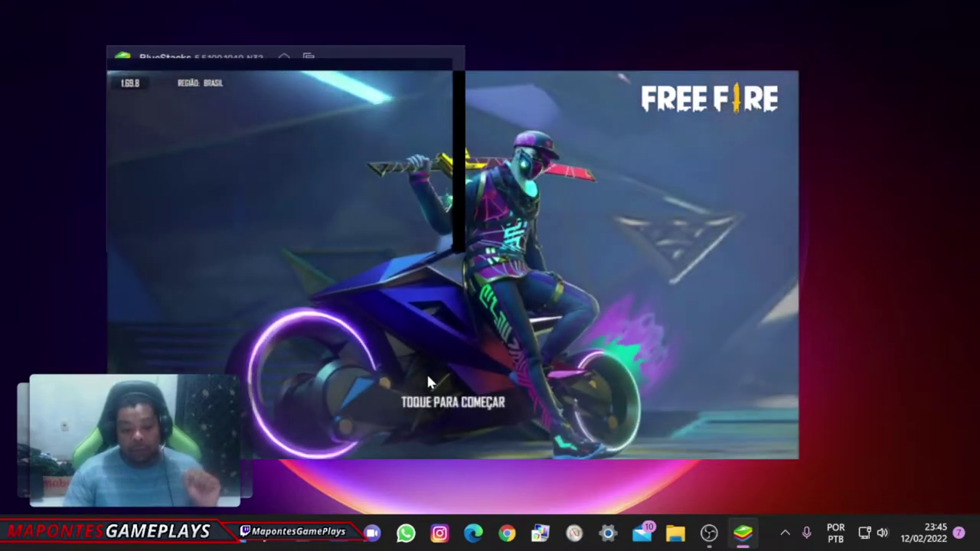
- Close BlueStacks and confirm the exit
{"action": "left_click_drag", "start_coordinate": [386, 58], "coordinate": [368, 69]}
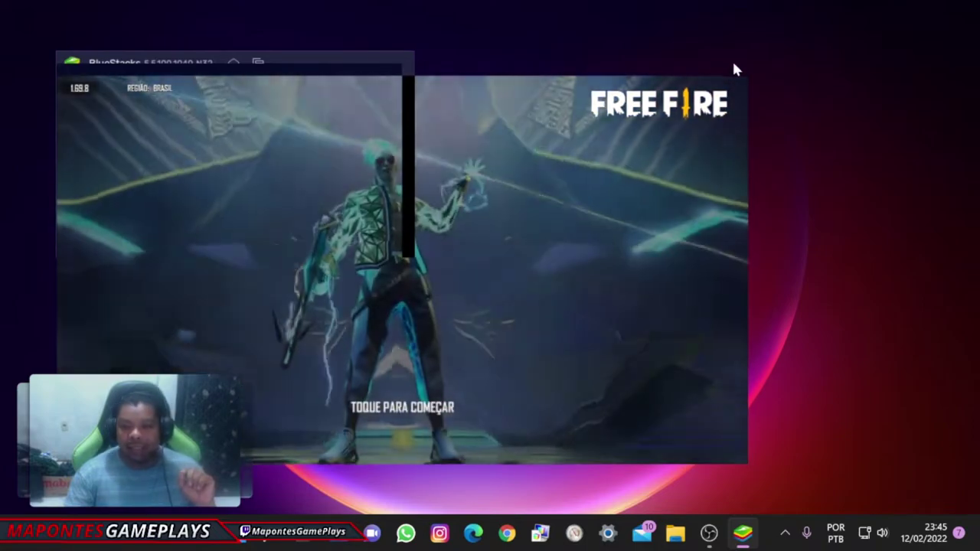
{"action": "left_click", "coordinate": [735, 67]}
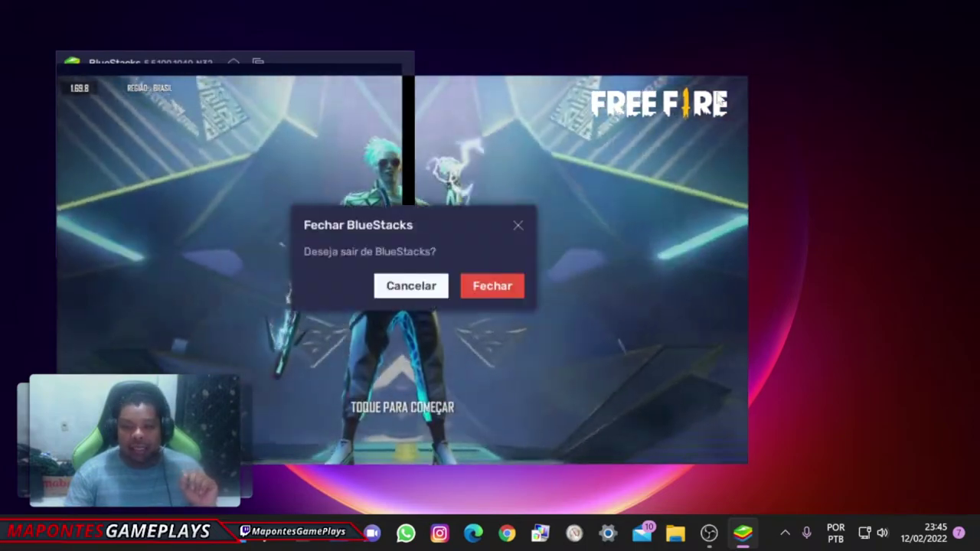
{"action": "left_click", "coordinate": [492, 288]}
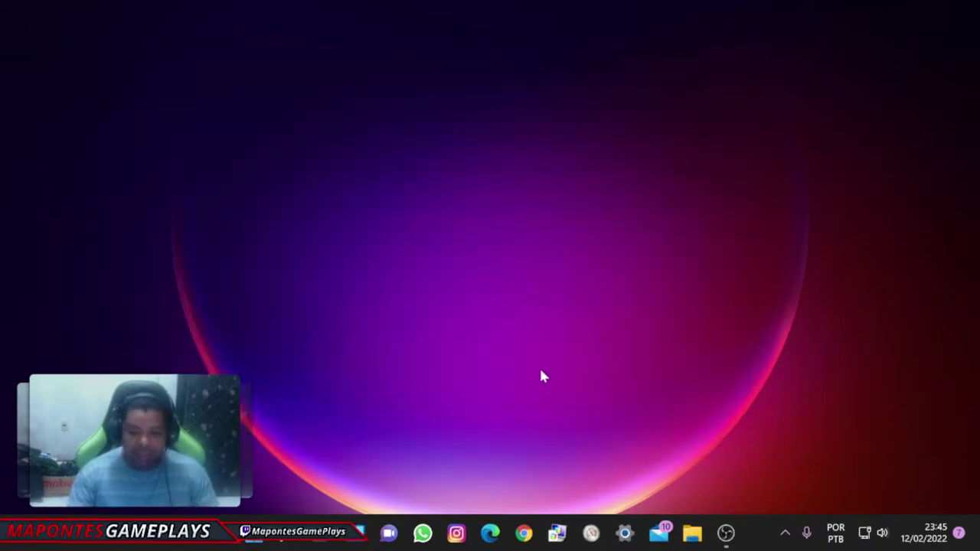
- Set the Windows screen resolution to 1360 × 768 in the display settings
{"action": "right_click", "coordinate": [447, 204]}
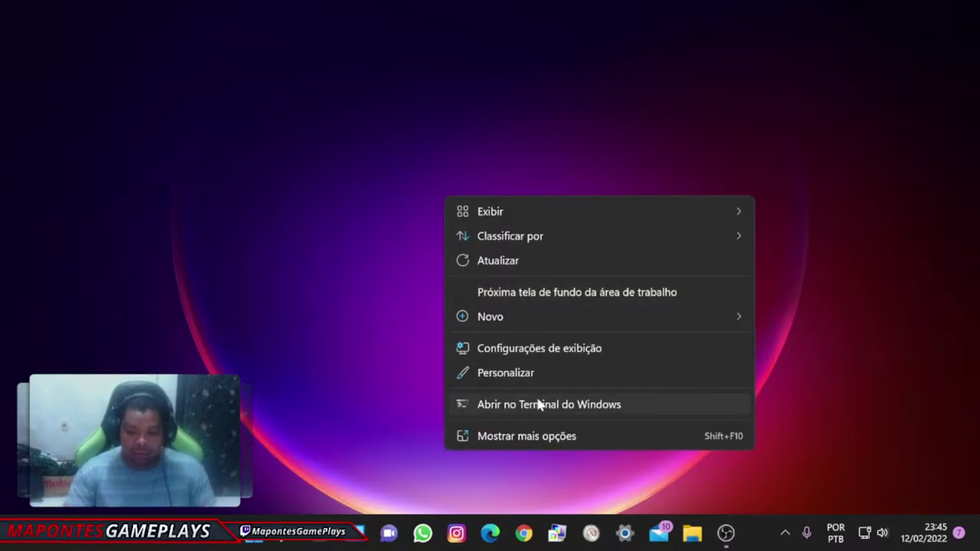
{"action": "left_click", "coordinate": [525, 354]}
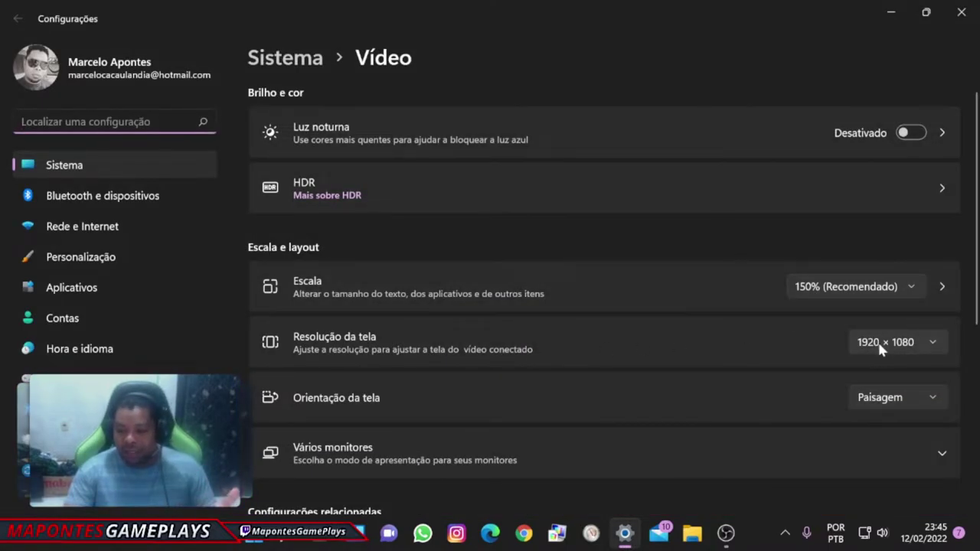
{"action": "left_click", "coordinate": [913, 350]}
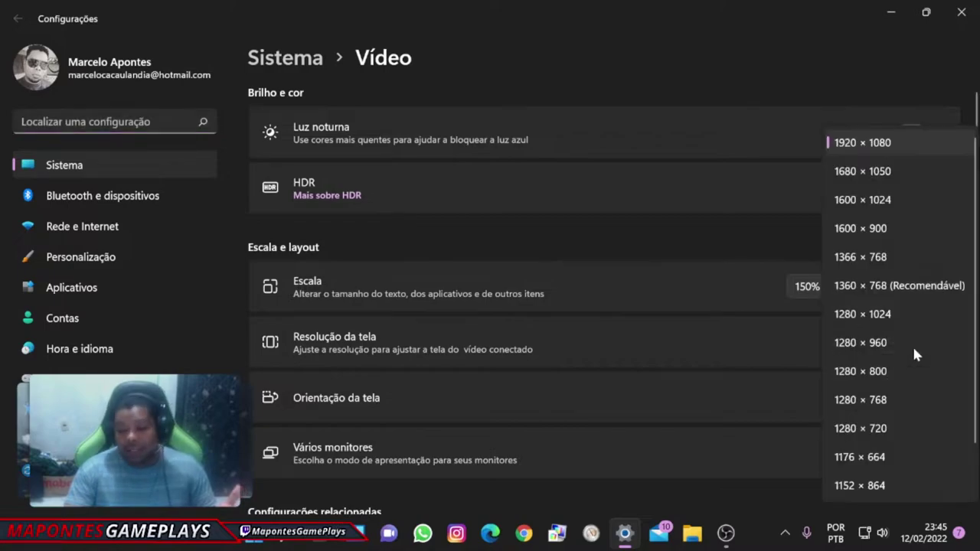
{"action": "left_click", "coordinate": [888, 285]}
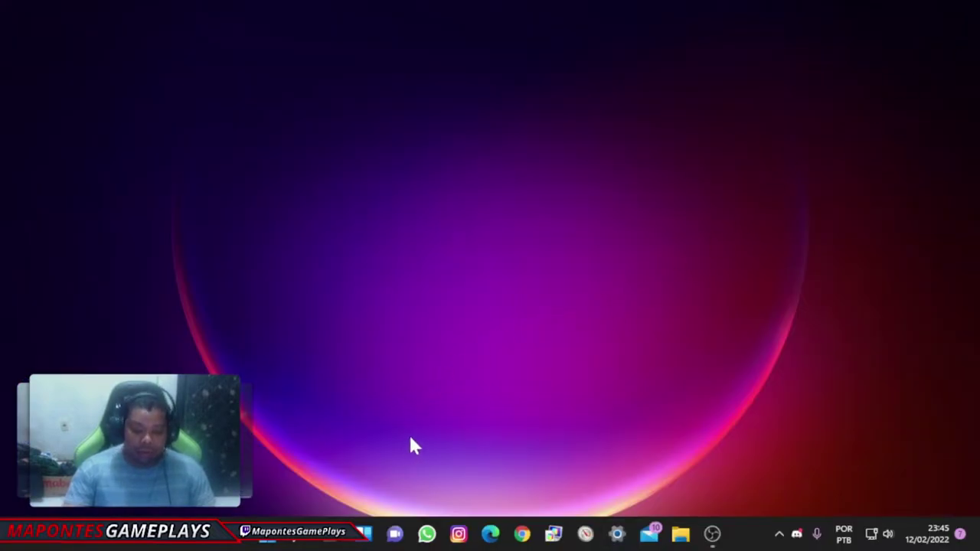
- Relaunch BlueStacks 5, start Free Fire and dismiss the mouse-look hint
{"action": "key", "text": "super"}
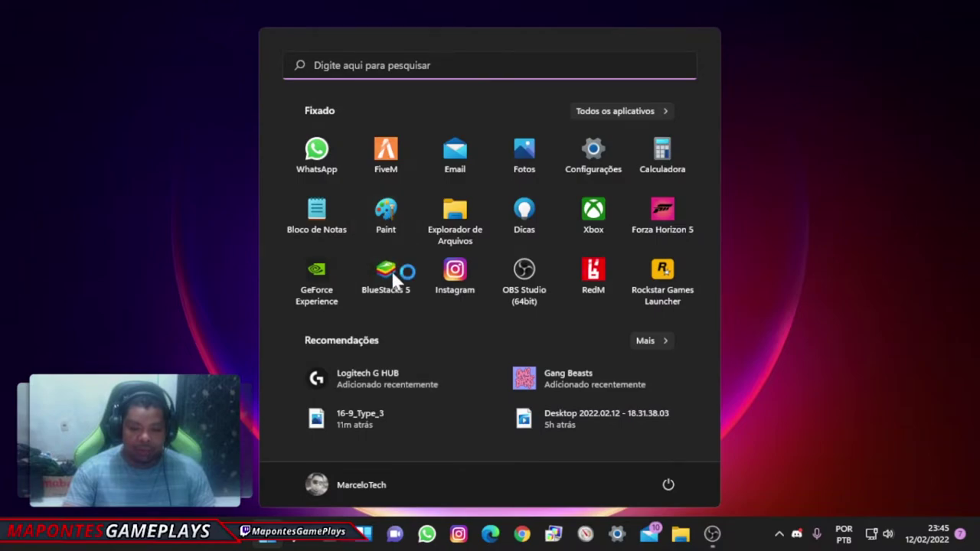
{"action": "left_click", "coordinate": [398, 272]}
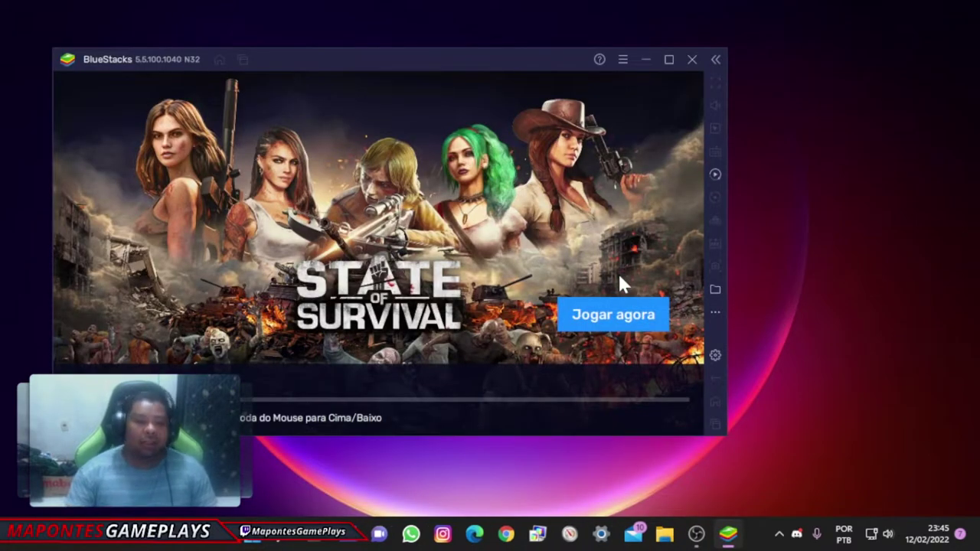
{"action": "left_click_drag", "start_coordinate": [376, 74], "coordinate": [442, 85]}
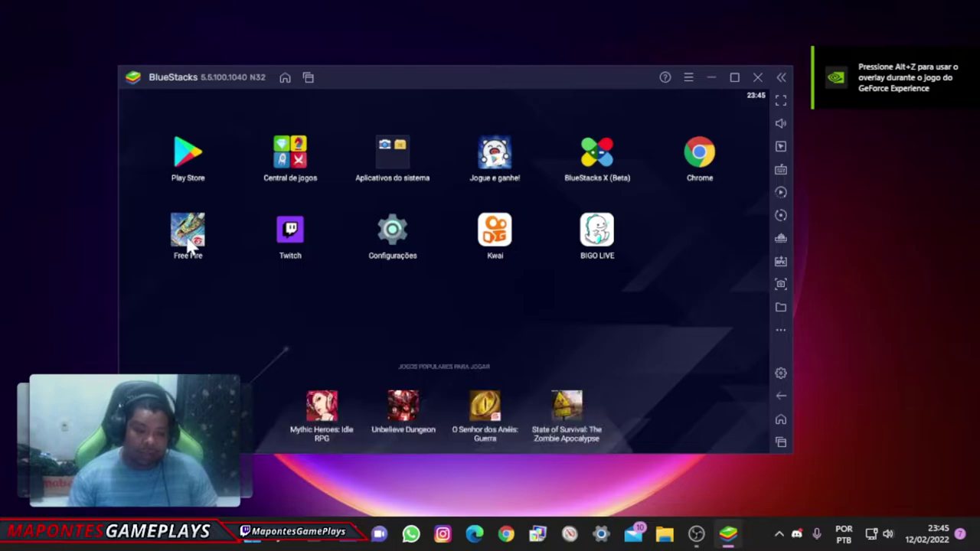
{"action": "left_click", "coordinate": [189, 239]}
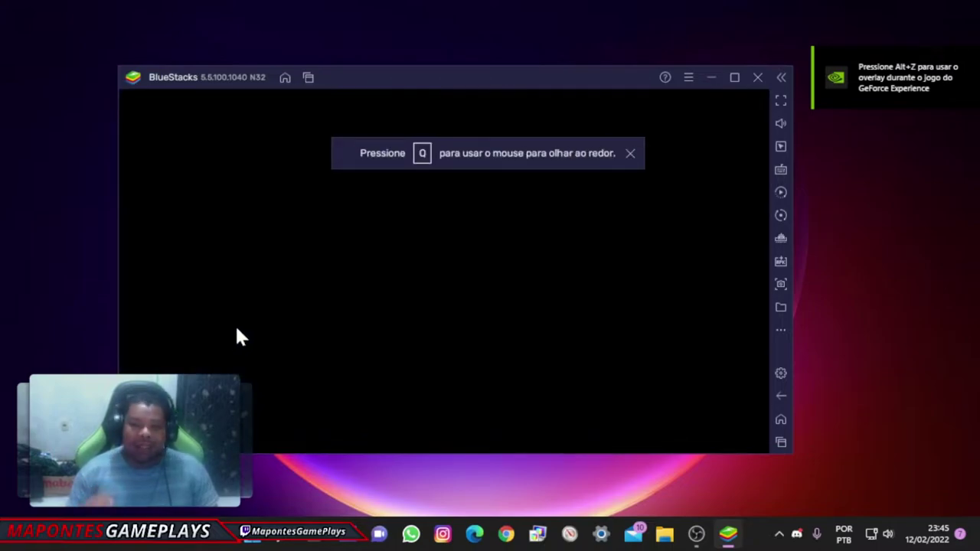
{"action": "left_click", "coordinate": [629, 153]}
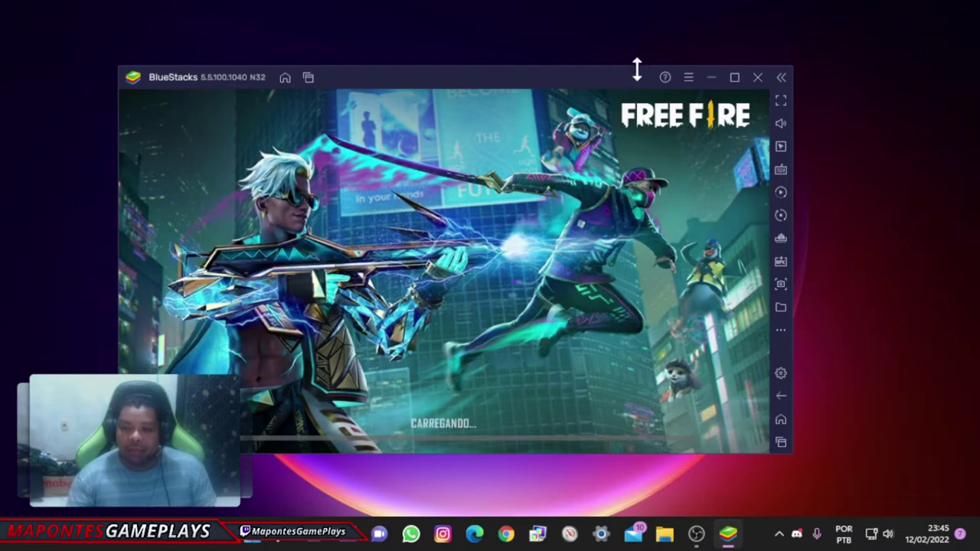
- Review the BlueStacks performance and graphics settings, including the GPU in use, and close the settings without changes
{"action": "left_click", "coordinate": [688, 78]}
{"action": "left_click", "coordinate": [635, 105]}
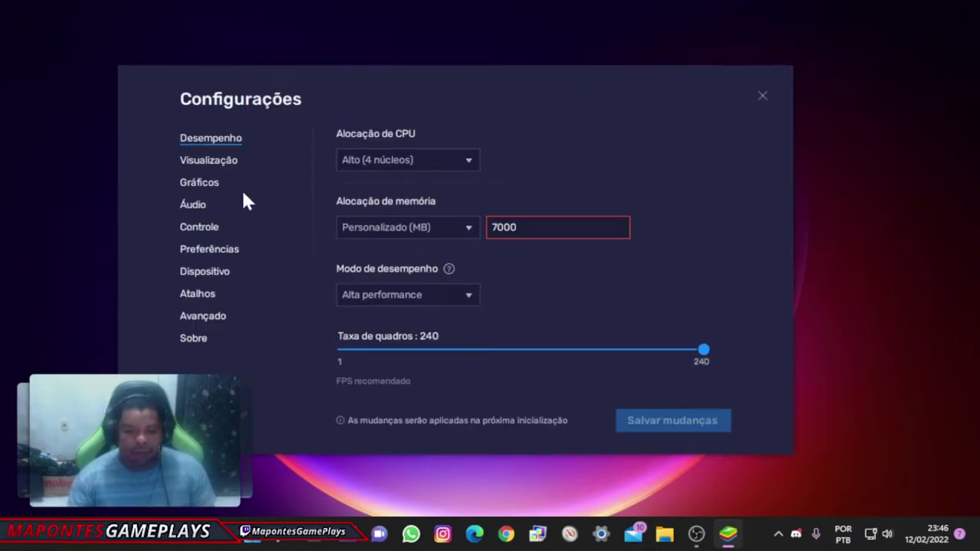
{"action": "left_click", "coordinate": [199, 188]}
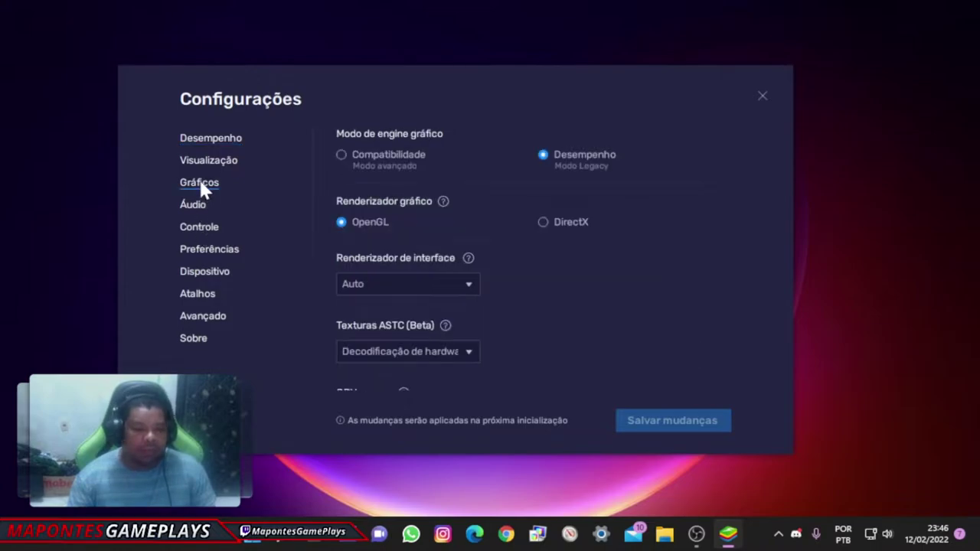
{"action": "scroll", "coordinate": [521, 329], "scroll_direction": "down", "scroll_amount": 2}
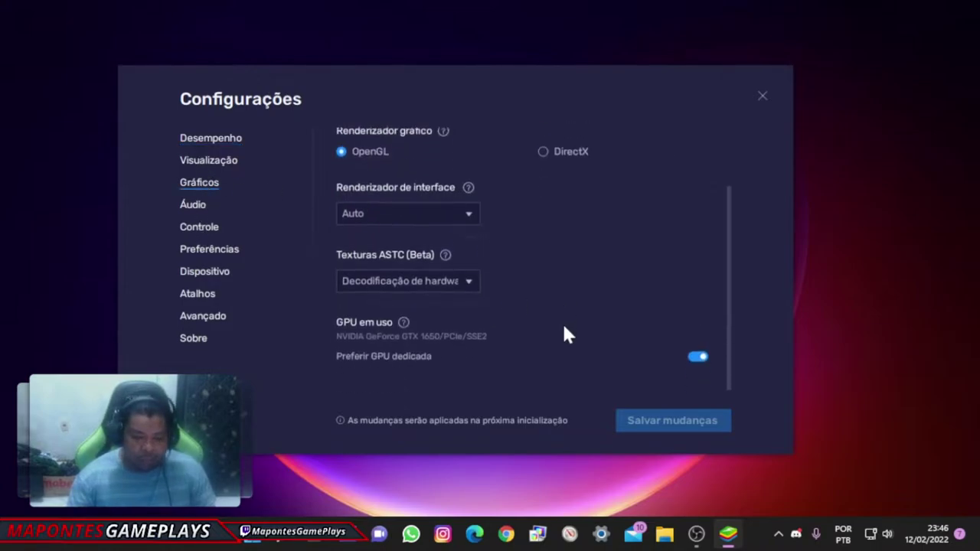
{"action": "left_click", "coordinate": [763, 96]}
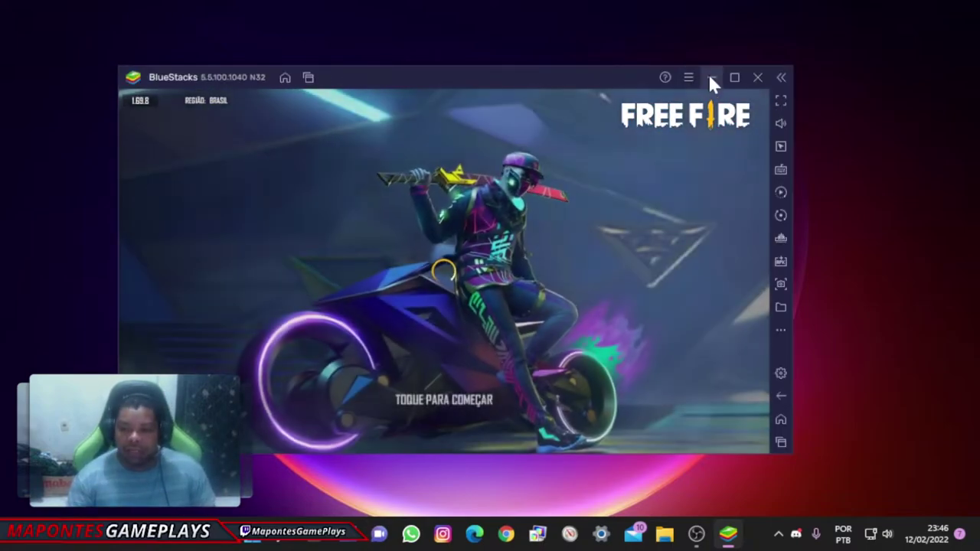
- Minimize BlueStacks, open the NVIDIA Control Panel from the desktop and show its Gerenciar as configurações em 3D page
{"action": "left_click", "coordinate": [711, 78]}
{"action": "right_click", "coordinate": [466, 237]}
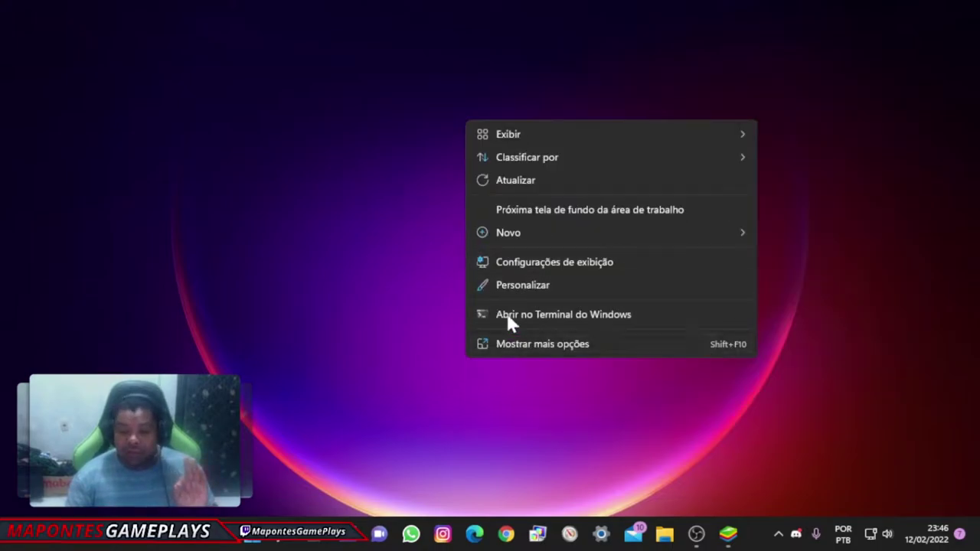
{"action": "left_click", "coordinate": [527, 344]}
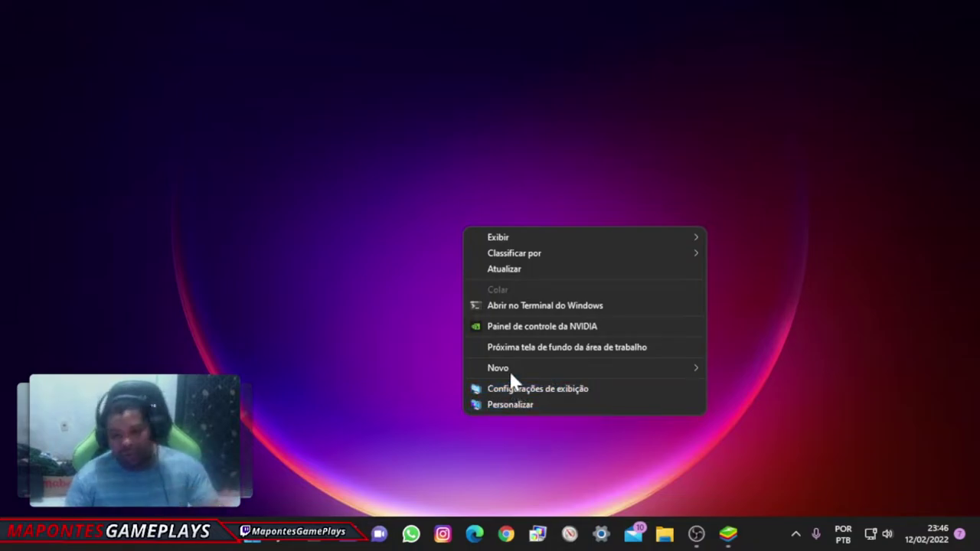
{"action": "left_click", "coordinate": [528, 329]}
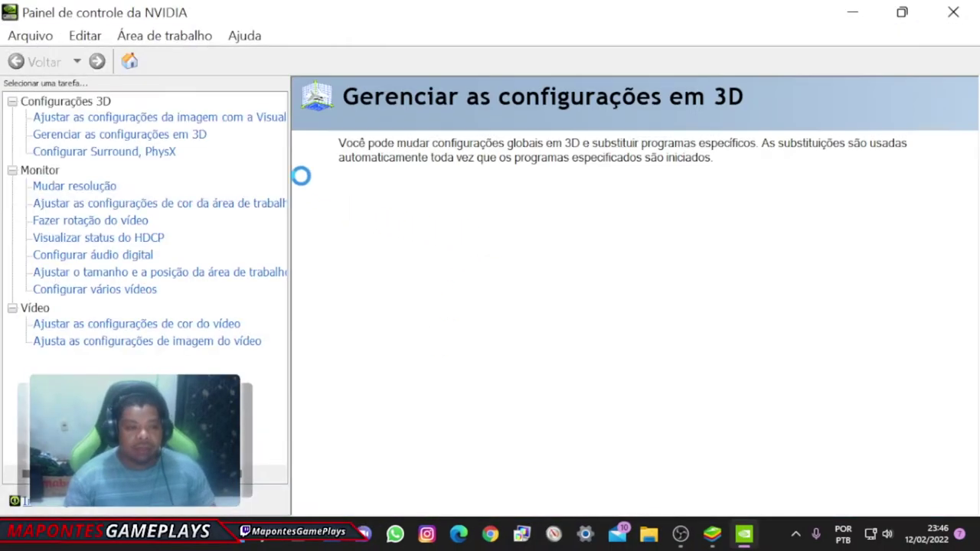
{"action": "left_click", "coordinate": [153, 152]}
{"action": "left_click", "coordinate": [184, 138]}
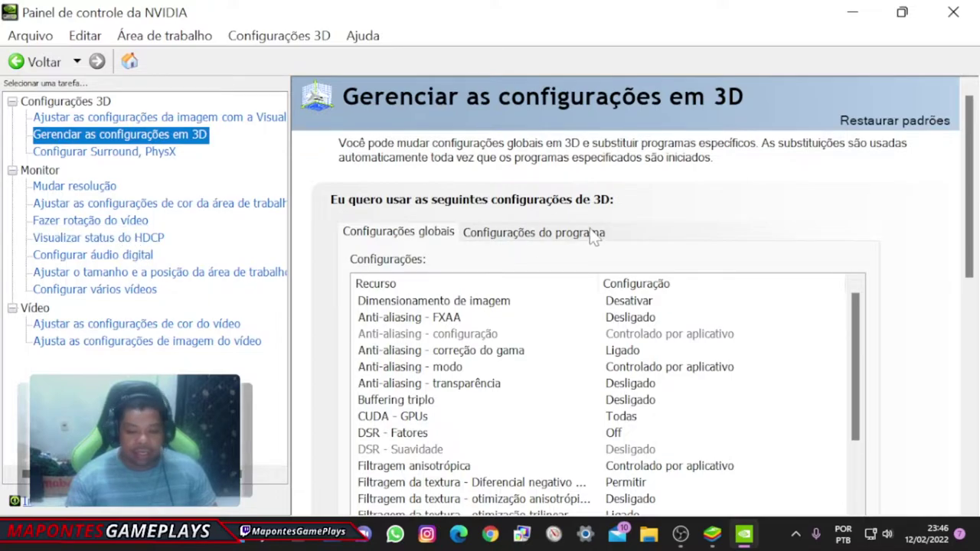
- Try enabling Taxa Máxima de Quadros with a limit of 20 in the global 3D settings, then set it to Desligado and confirm
{"action": "scroll", "coordinate": [540, 272], "scroll_direction": "down", "scroll_amount": 5}
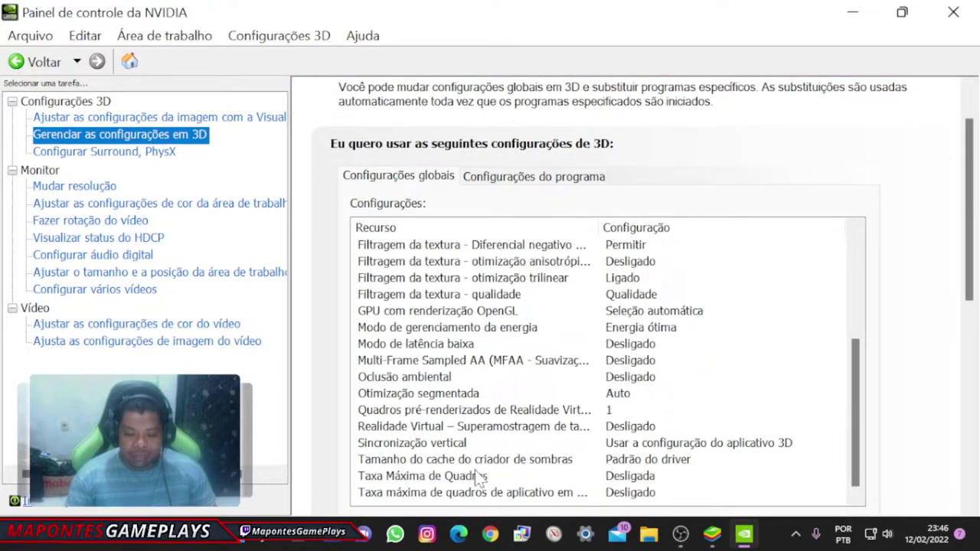
{"action": "left_click", "coordinate": [417, 479]}
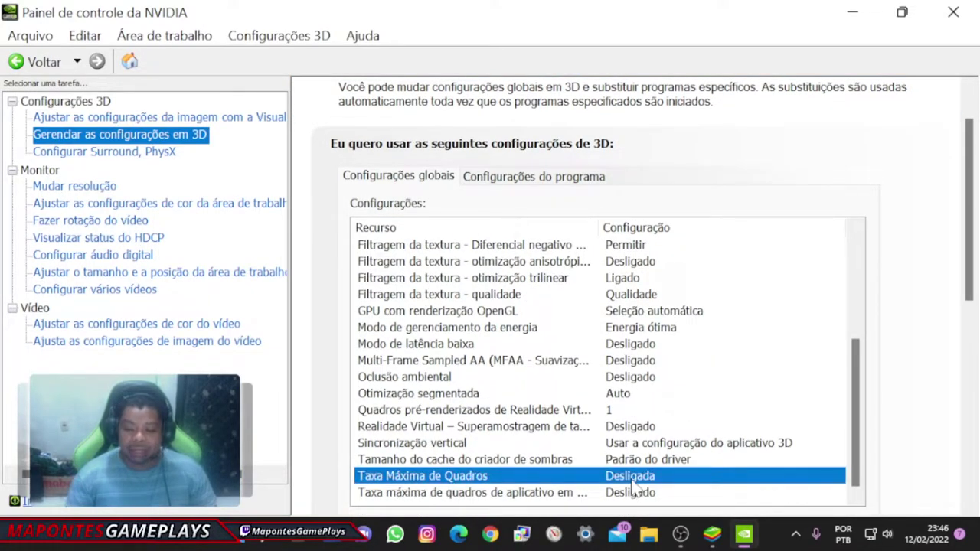
{"action": "left_click", "coordinate": [633, 478]}
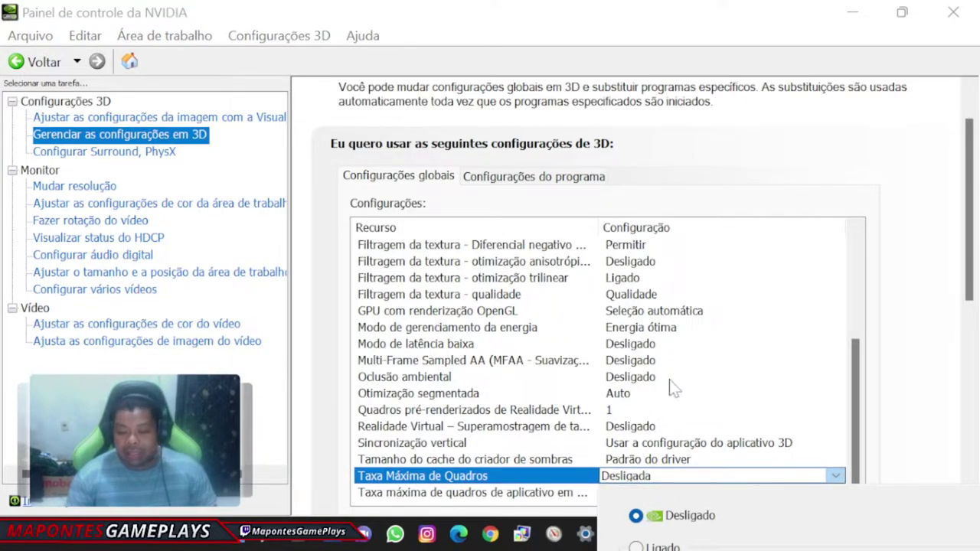
{"action": "scroll", "coordinate": [671, 386], "scroll_direction": "down", "scroll_amount": 3}
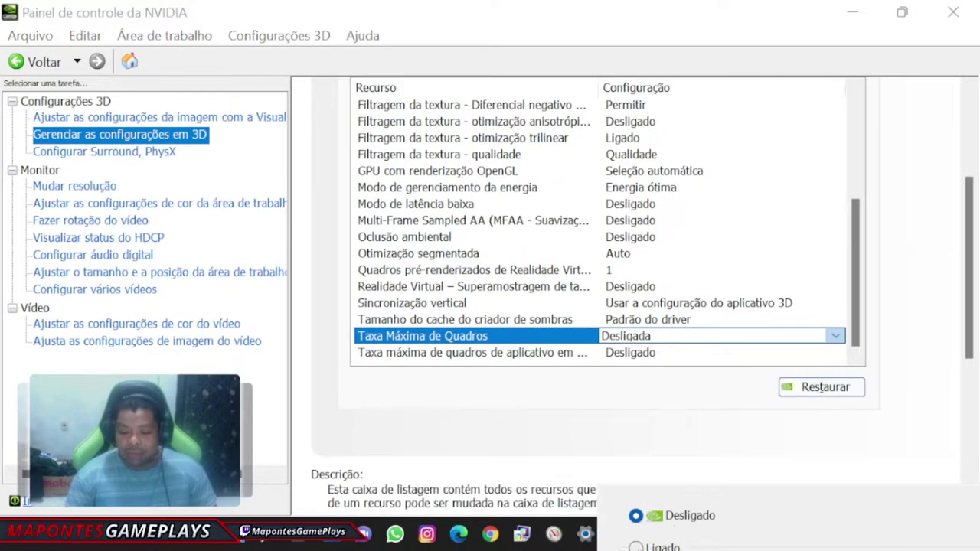
{"action": "scroll", "coordinate": [965, 372], "scroll_direction": "down", "scroll_amount": 3}
{"action": "scroll", "coordinate": [883, 320], "scroll_direction": "up", "scroll_amount": 1}
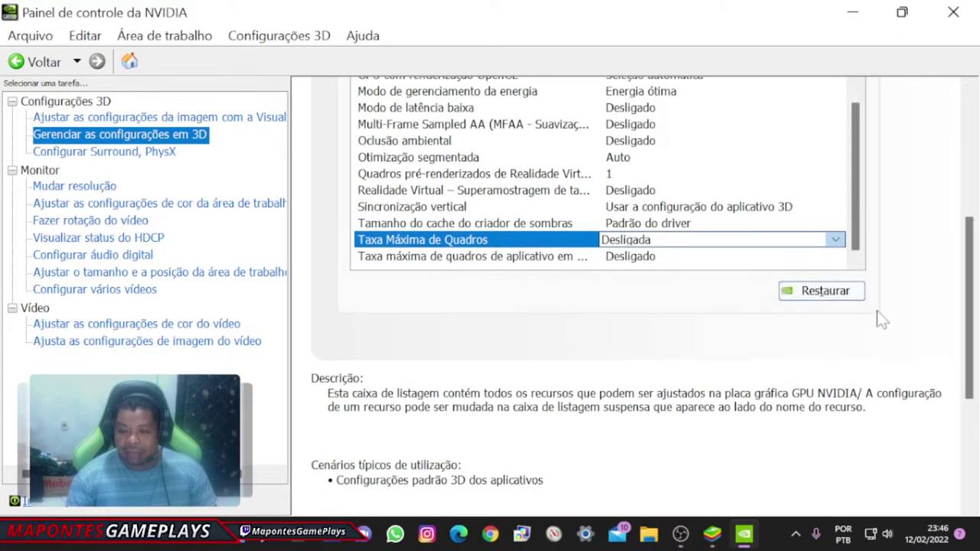
{"action": "left_click", "coordinate": [684, 240]}
{"action": "left_click", "coordinate": [638, 313]}
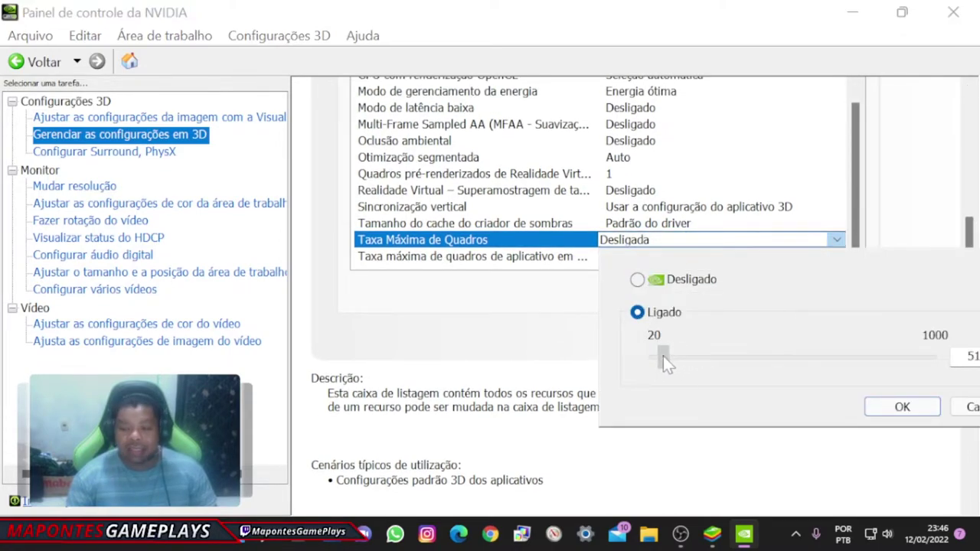
{"action": "left_click_drag", "start_coordinate": [670, 356], "coordinate": [632, 351]}
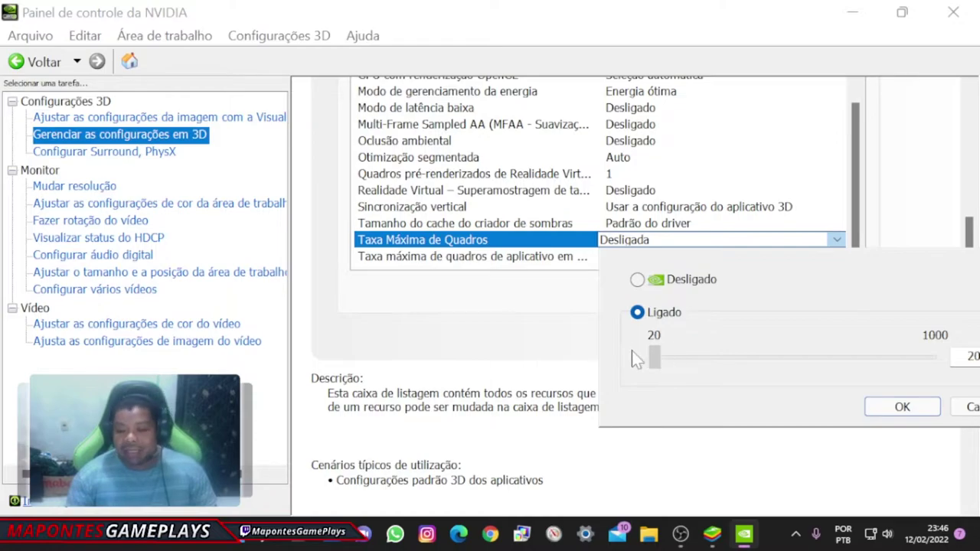
{"action": "left_click", "coordinate": [637, 280]}
{"action": "left_click", "coordinate": [903, 408]}
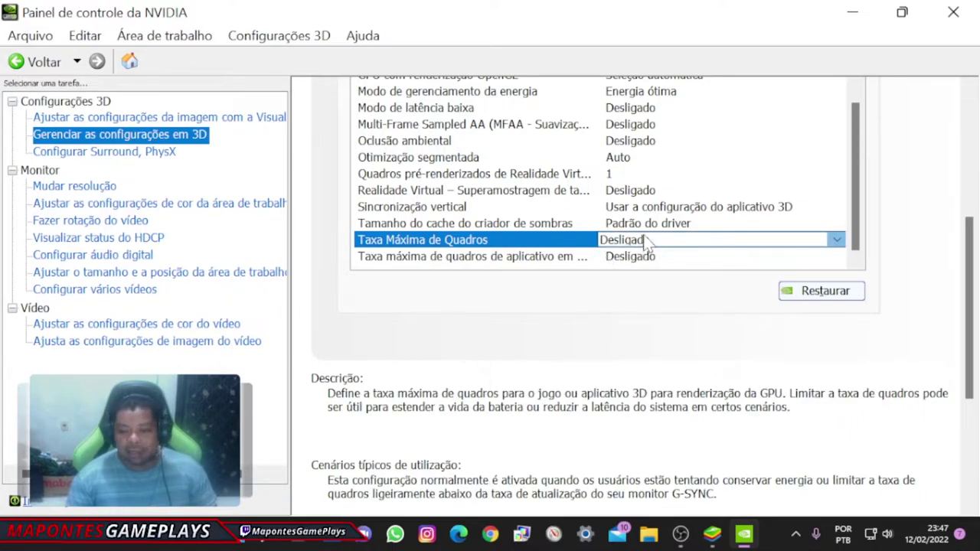
- Set GPU com renderização OpenGL to NVIDIA GeForce GTX 1650 in the global 3D settings
{"action": "scroll", "coordinate": [536, 256], "scroll_direction": "up", "scroll_amount": 1}
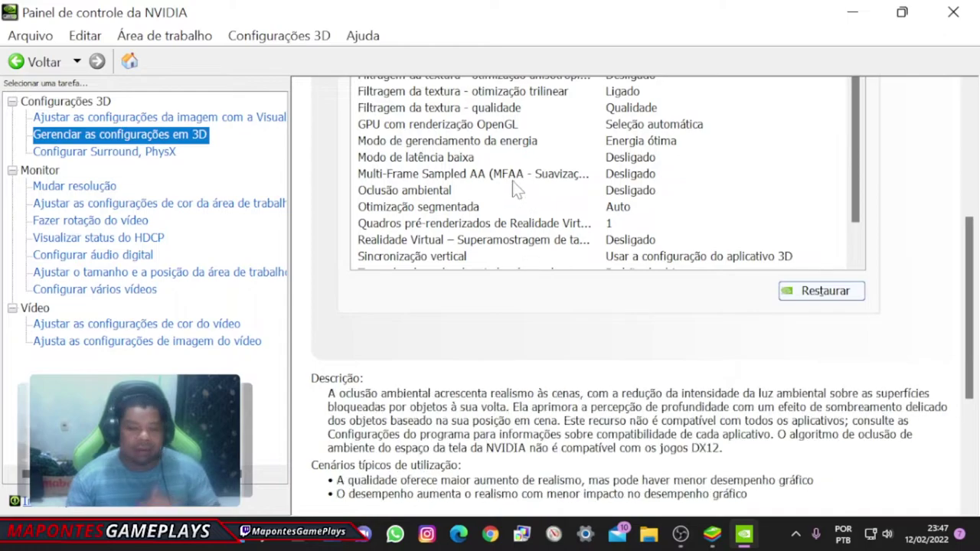
{"action": "scroll", "coordinate": [467, 222], "scroll_direction": "down", "scroll_amount": 1}
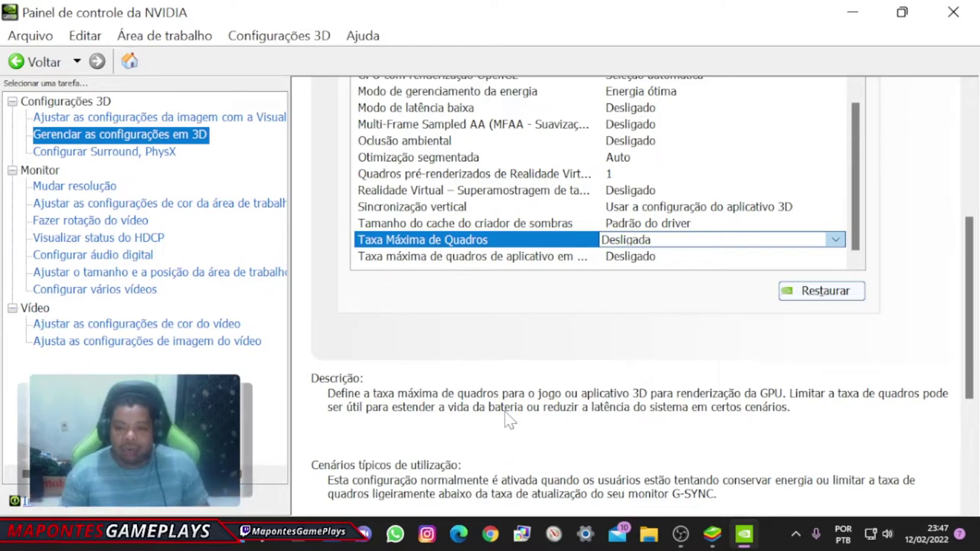
{"action": "left_click_drag", "start_coordinate": [866, 223], "coordinate": [868, 107]}
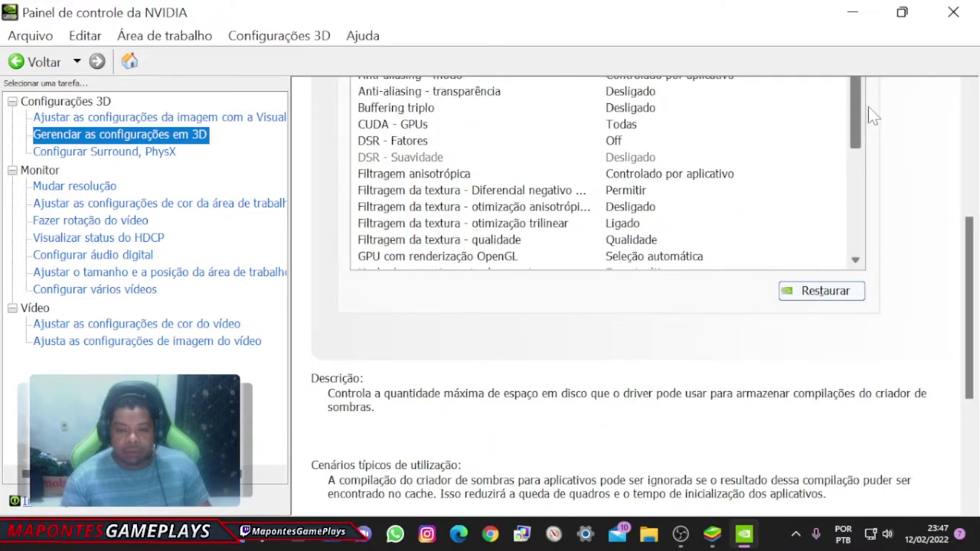
{"action": "scroll", "coordinate": [930, 242], "scroll_direction": "up", "scroll_amount": 2}
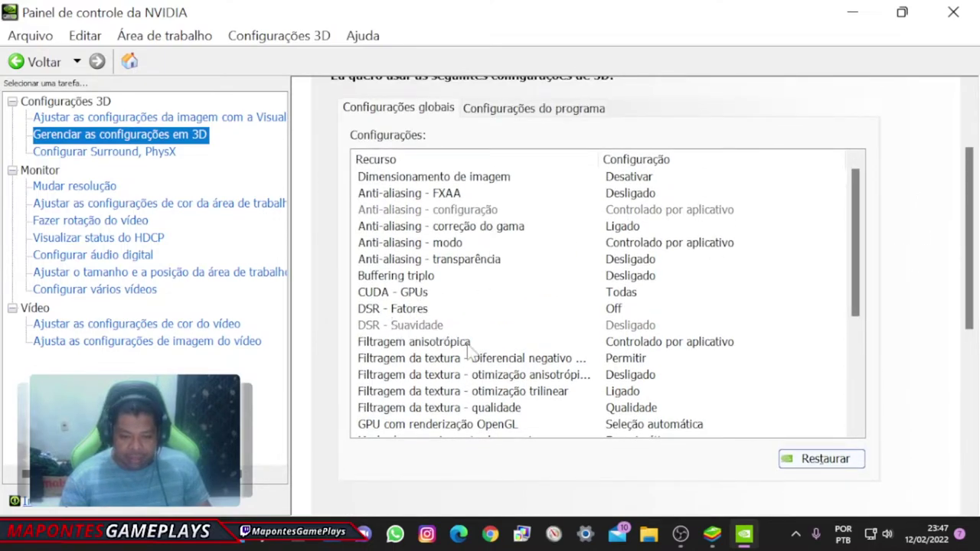
{"action": "left_click", "coordinate": [648, 425]}
{"action": "scroll", "coordinate": [859, 357], "scroll_direction": "down", "scroll_amount": 3}
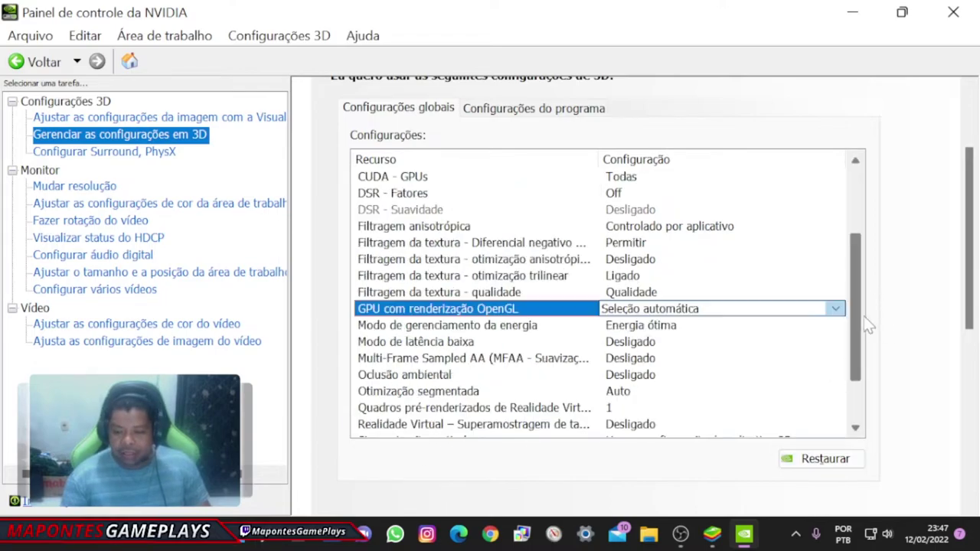
{"action": "left_click", "coordinate": [668, 311]}
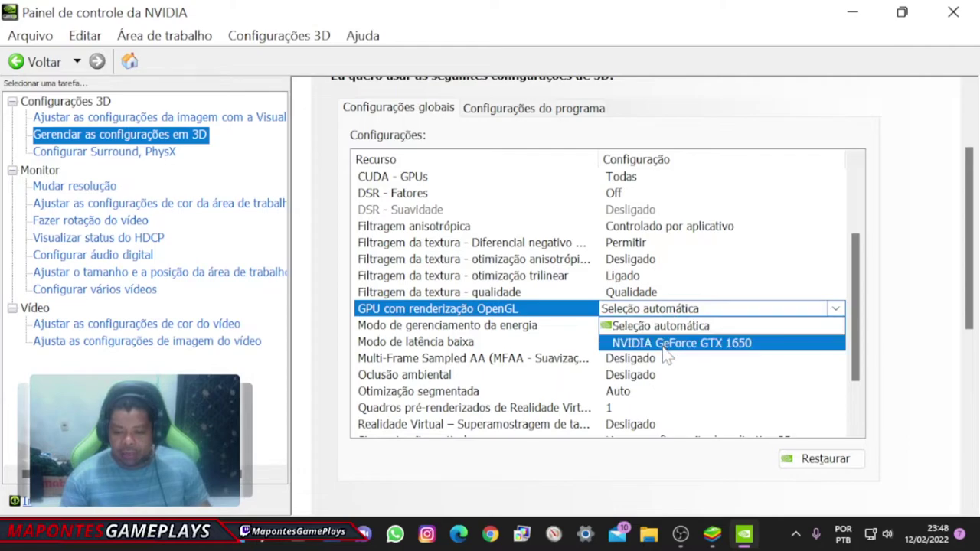
{"action": "left_click", "coordinate": [665, 346]}
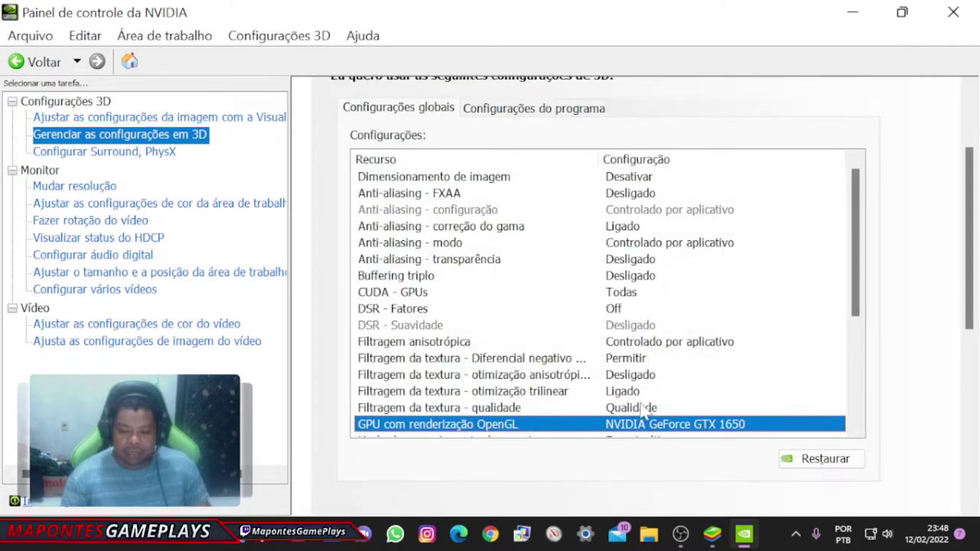
- Set Filtragem da textura - qualidade to Alto desempenho in the global 3D settings
{"action": "left_click", "coordinate": [534, 409]}
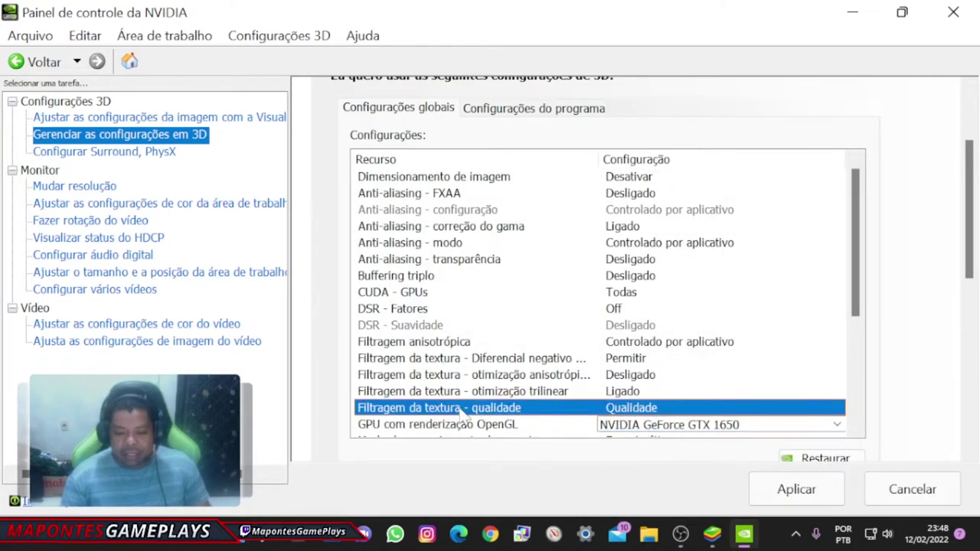
{"action": "left_click", "coordinate": [651, 409]}
{"action": "left_click", "coordinate": [834, 358]}
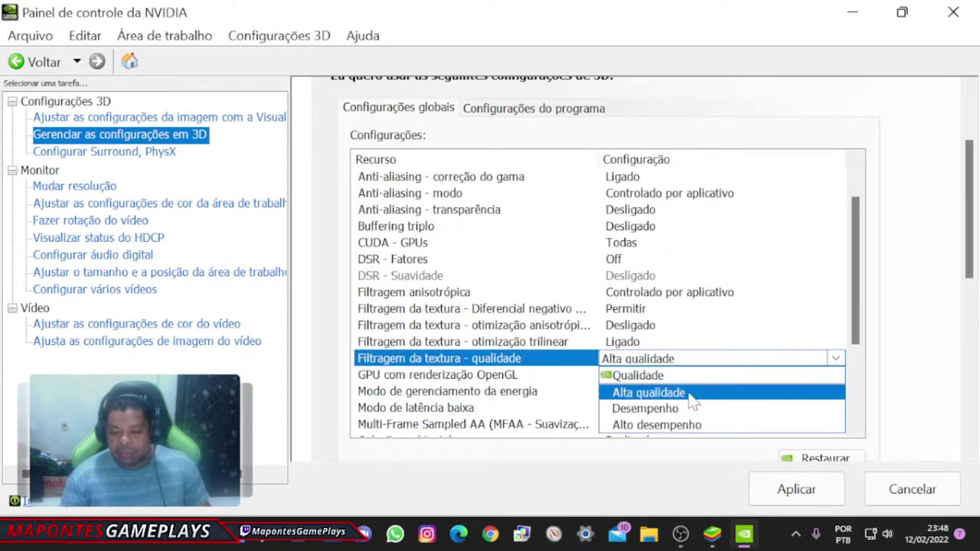
{"action": "left_click", "coordinate": [660, 426]}
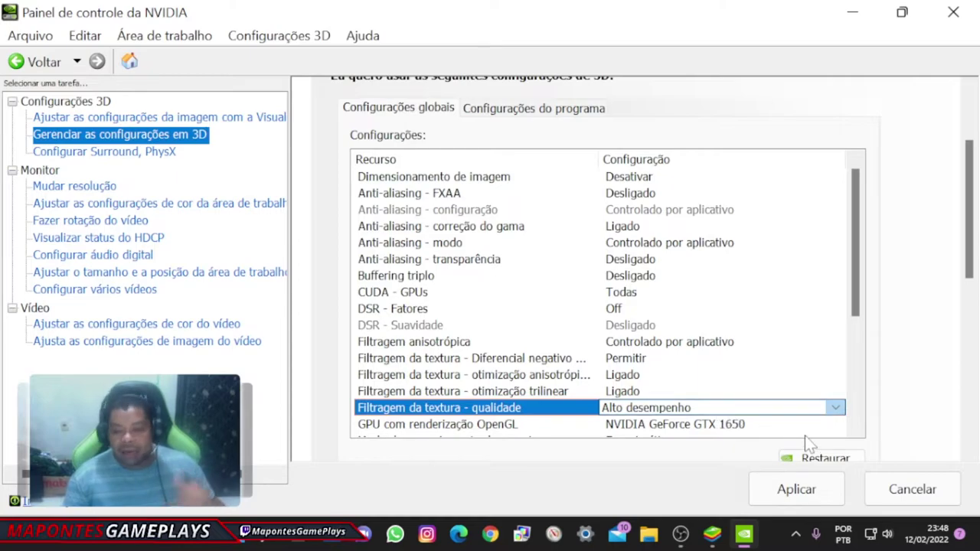
{"action": "left_click", "coordinate": [790, 407]}
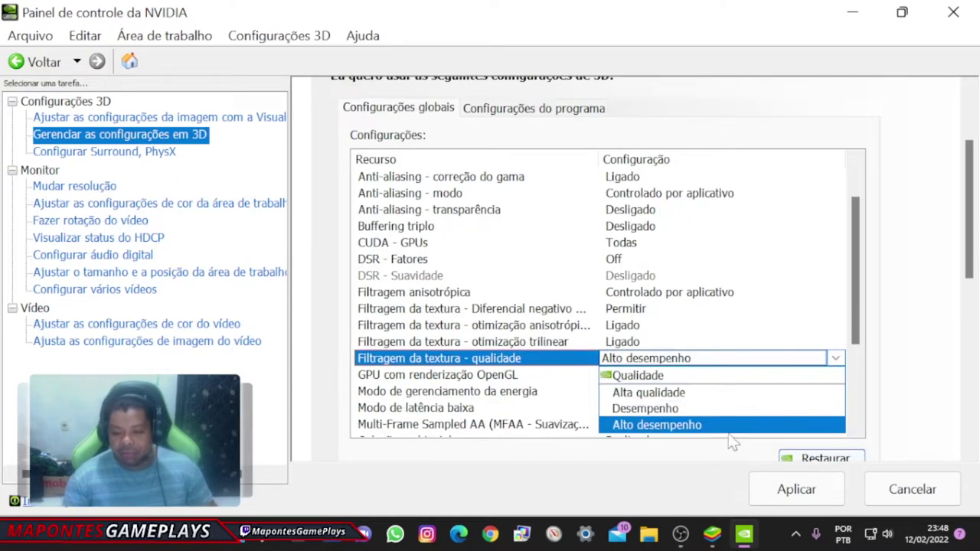
{"action": "left_click", "coordinate": [691, 427]}
- Set Modo de gerenciamento da energia to Preferência por desempenho máximo in the global 3D settings
{"action": "left_click_drag", "start_coordinate": [856, 297], "coordinate": [846, 361]}
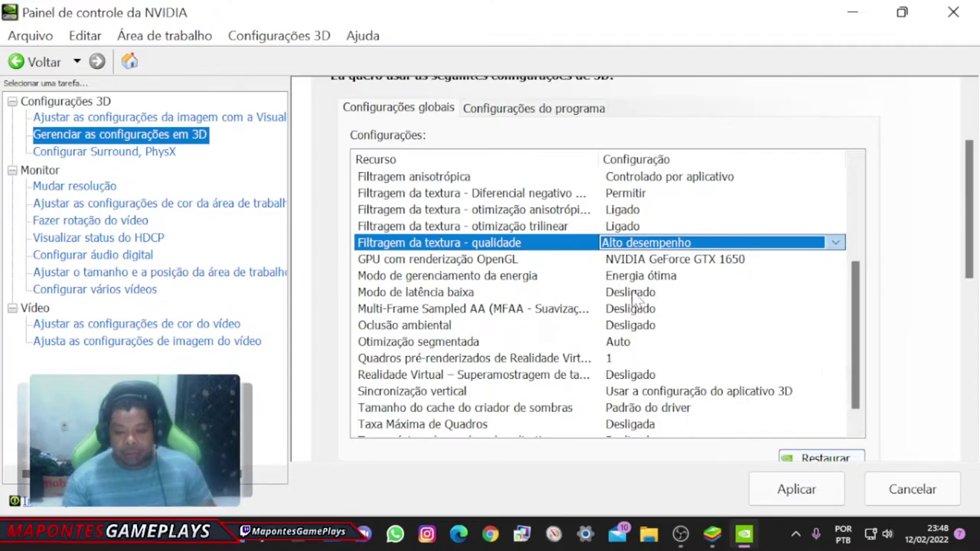
{"action": "left_click", "coordinate": [455, 279]}
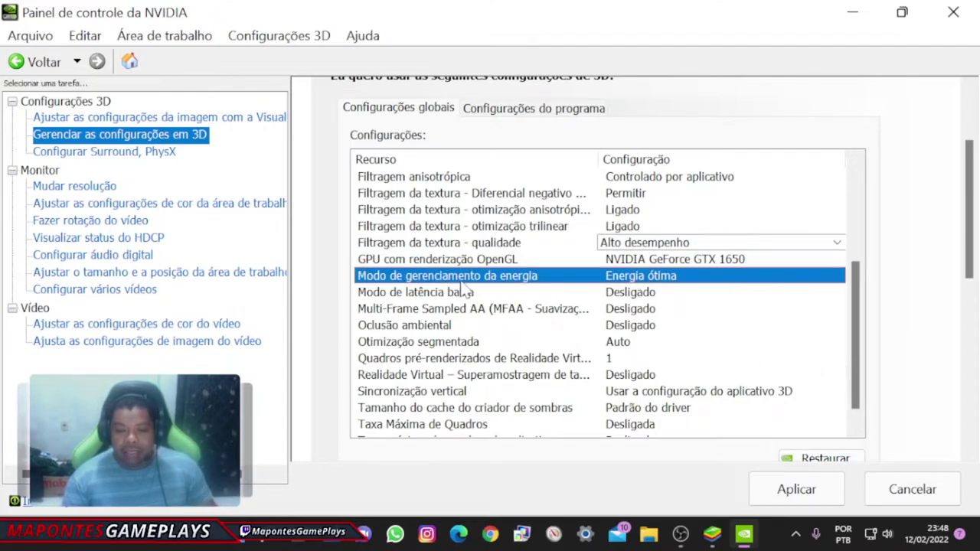
{"action": "left_click", "coordinate": [687, 280]}
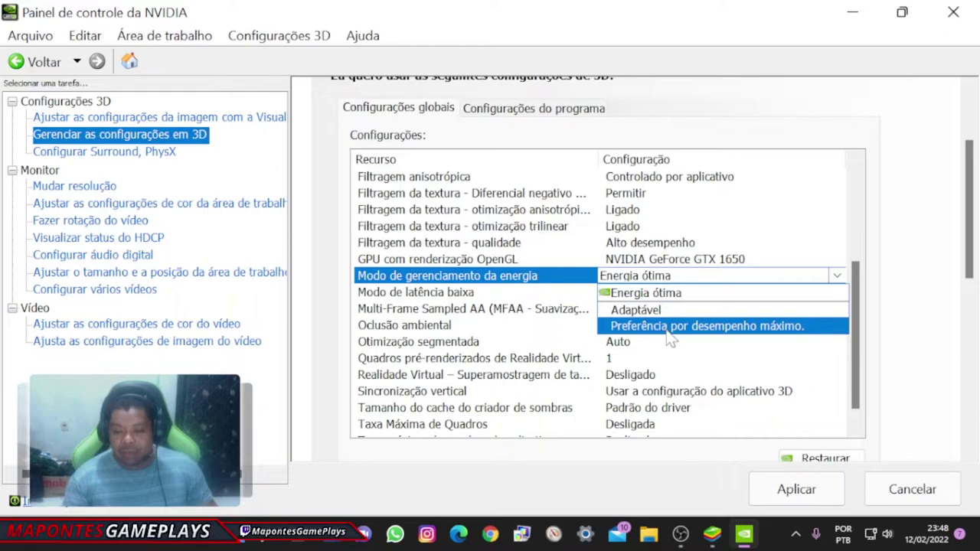
{"action": "left_click", "coordinate": [669, 327]}
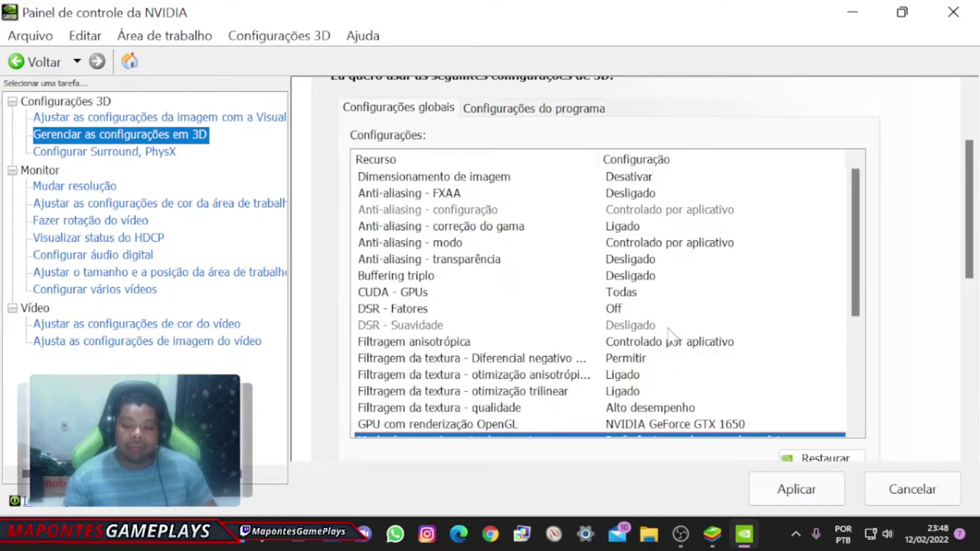
- Choose Desligado for Modo de latência baixa in the global 3D settings
{"action": "scroll", "coordinate": [863, 307], "scroll_direction": "down", "scroll_amount": 3}
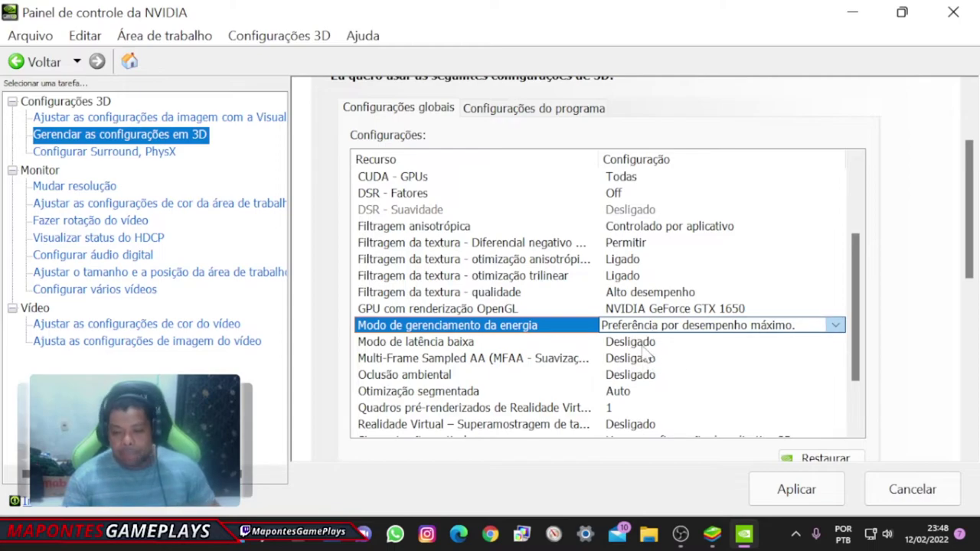
{"action": "left_click", "coordinate": [647, 345]}
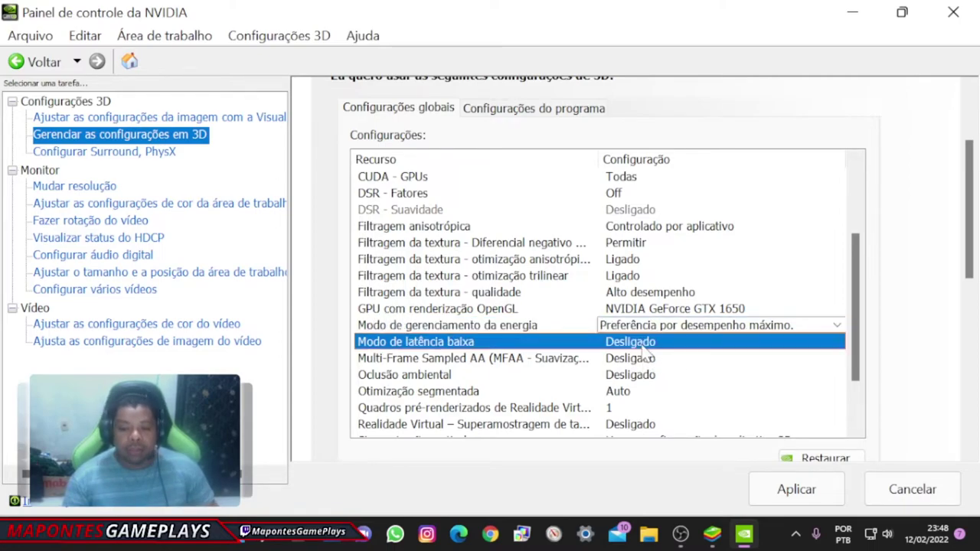
{"action": "left_click", "coordinate": [651, 343]}
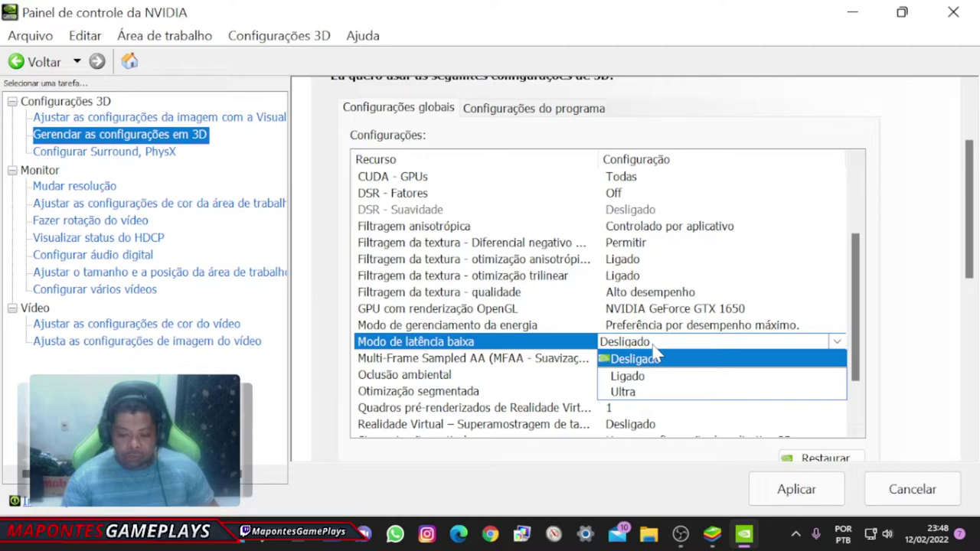
{"action": "left_click", "coordinate": [654, 357]}
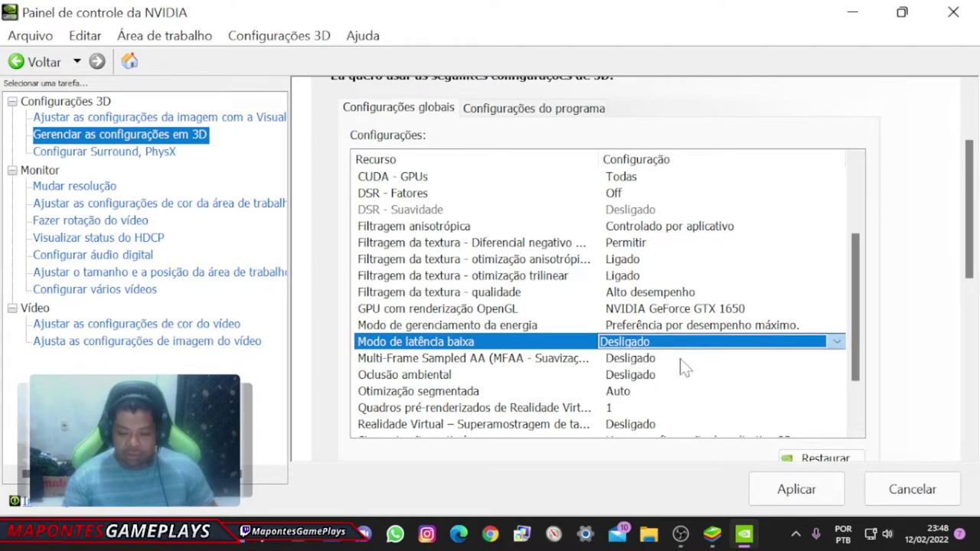
- Apply the changed global 3D settings and close the NVIDIA control panel
{"action": "left_click", "coordinate": [797, 489]}
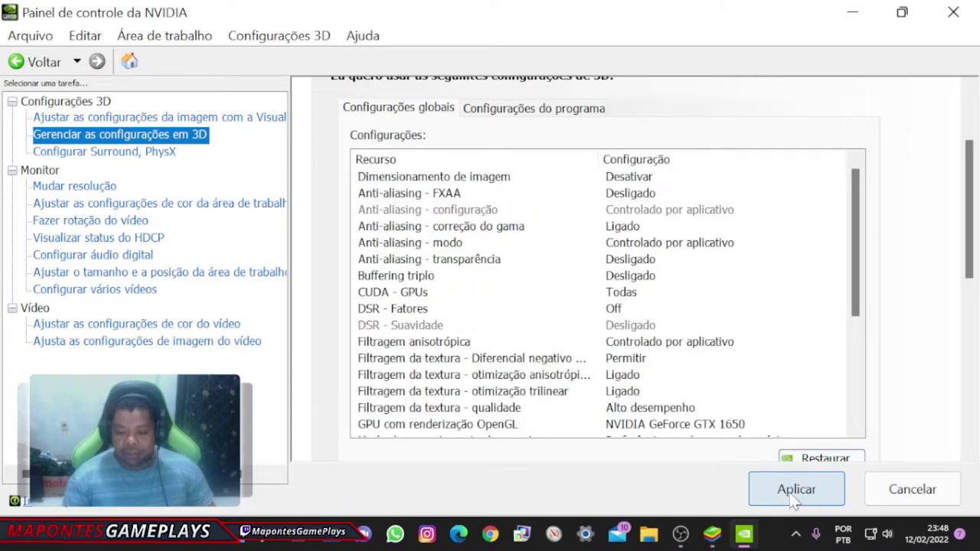
{"action": "scroll", "coordinate": [967, 23], "scroll_direction": "down", "scroll_amount": 10}
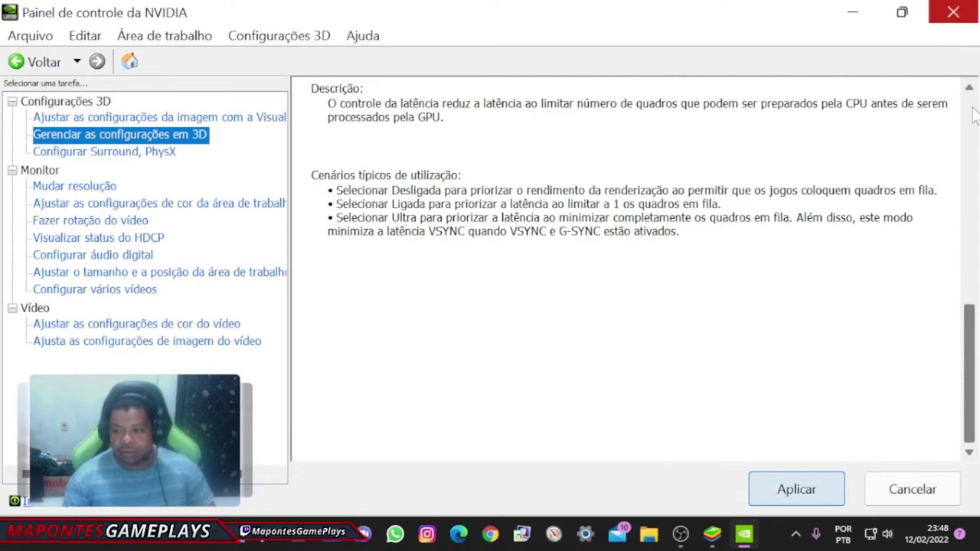
{"action": "left_click", "coordinate": [953, 11]}
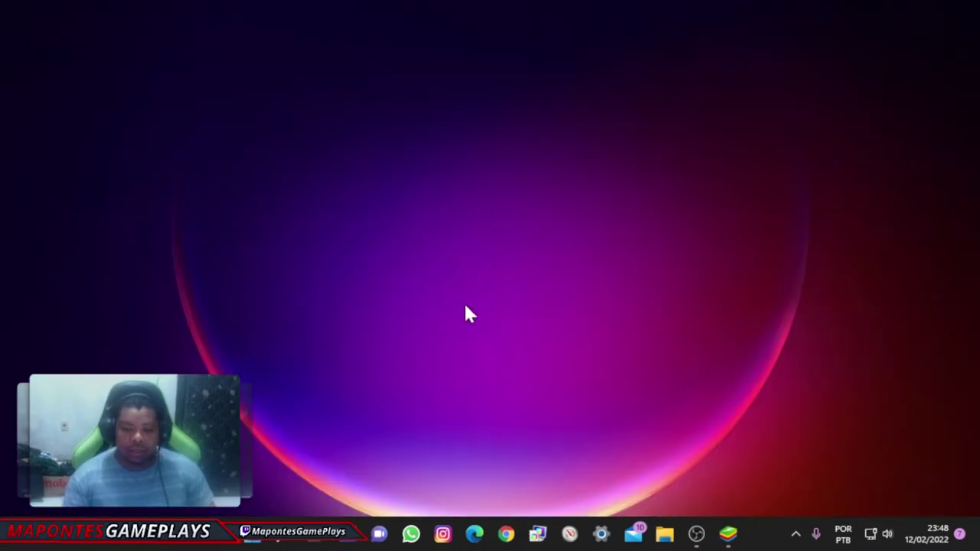
- Refresh the desktop, and bring the BlueStacks window back at a more central position
{"action": "right_click", "coordinate": [421, 218]}
{"action": "left_click", "coordinate": [494, 291]}
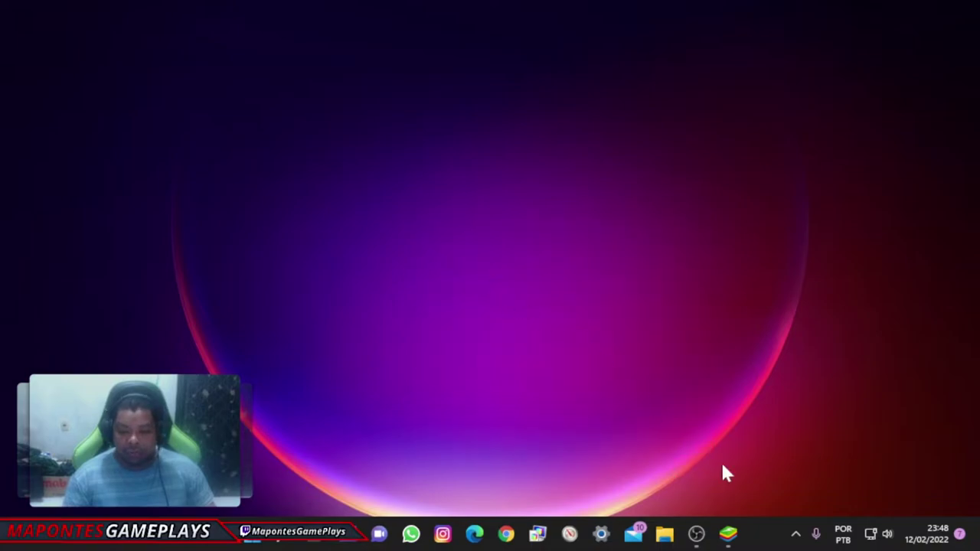
{"action": "left_click", "coordinate": [739, 539]}
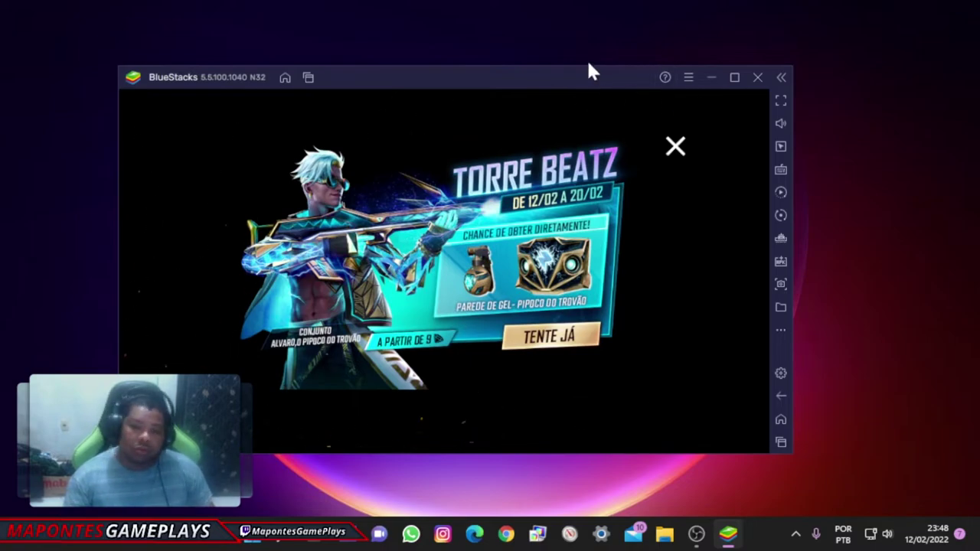
{"action": "right_click", "coordinate": [776, 51]}
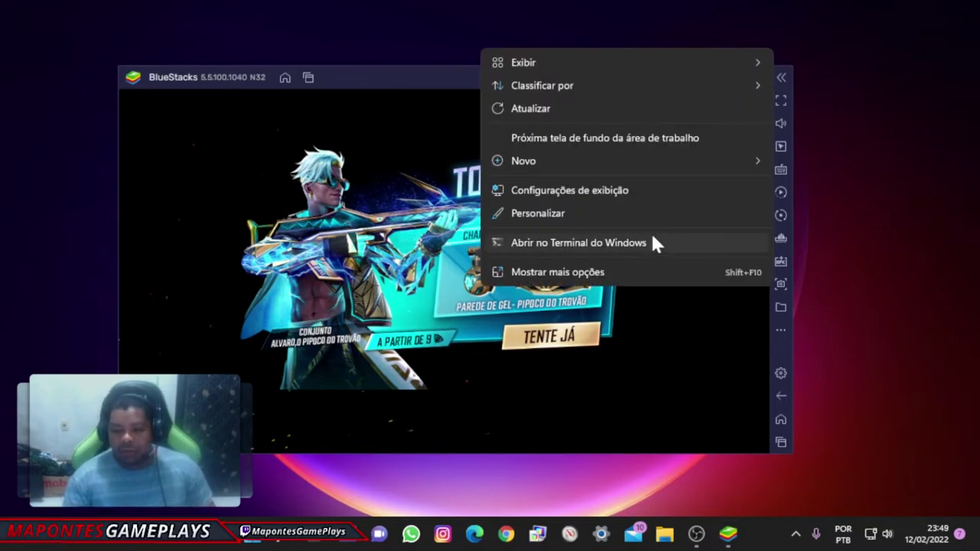
{"action": "left_click", "coordinate": [419, 81]}
{"action": "left_click_drag", "start_coordinate": [488, 87], "coordinate": [569, 91]}
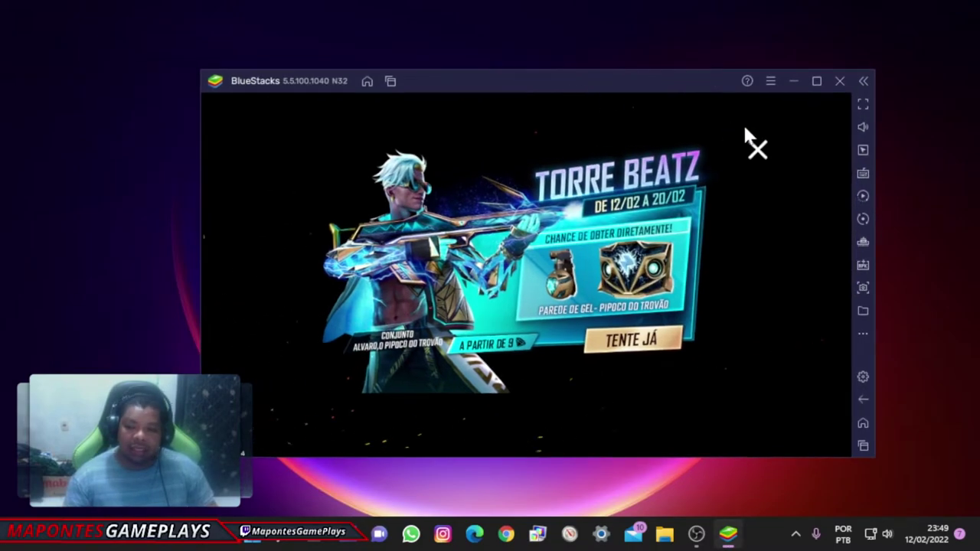
- Close the Torre Beatz and Arena Contra Squad announcements in Free Fire
{"action": "left_click", "coordinate": [761, 151]}
{"action": "left_click", "coordinate": [762, 151]}
{"action": "left_click", "coordinate": [761, 153]}
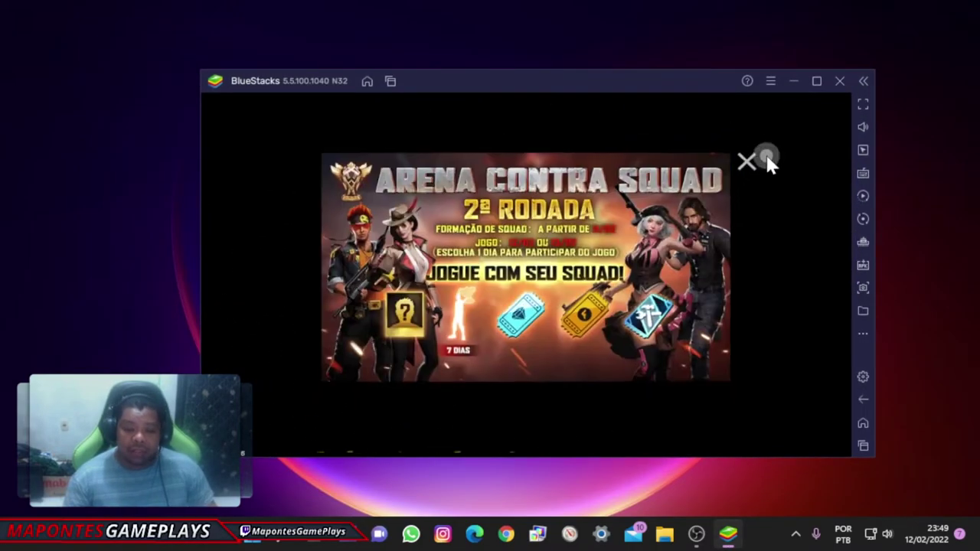
{"action": "left_click", "coordinate": [751, 159]}
- View the game in full screen while dismissing the Squad Beatz page, and return it to a window at the desktop's upper edge
{"action": "left_click", "coordinate": [862, 103]}
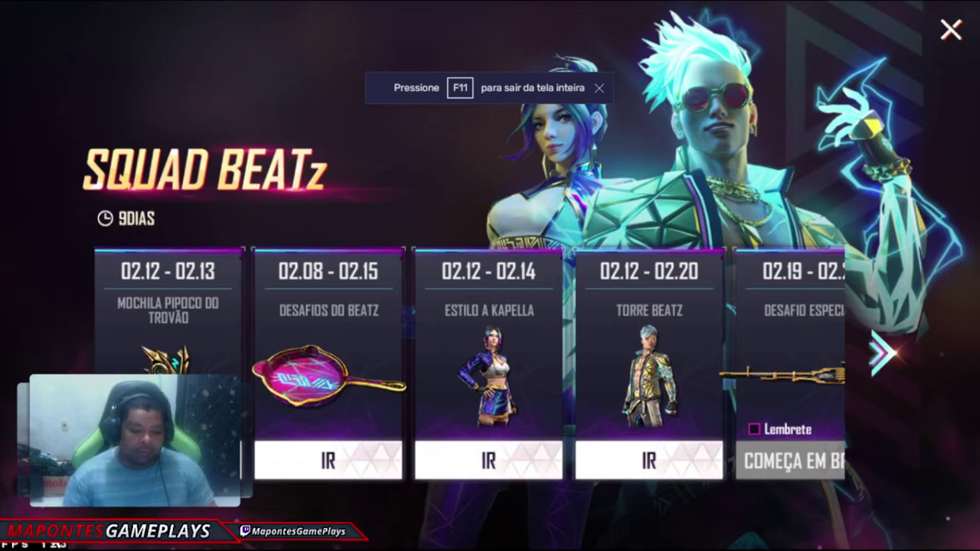
{"action": "left_click", "coordinate": [947, 31]}
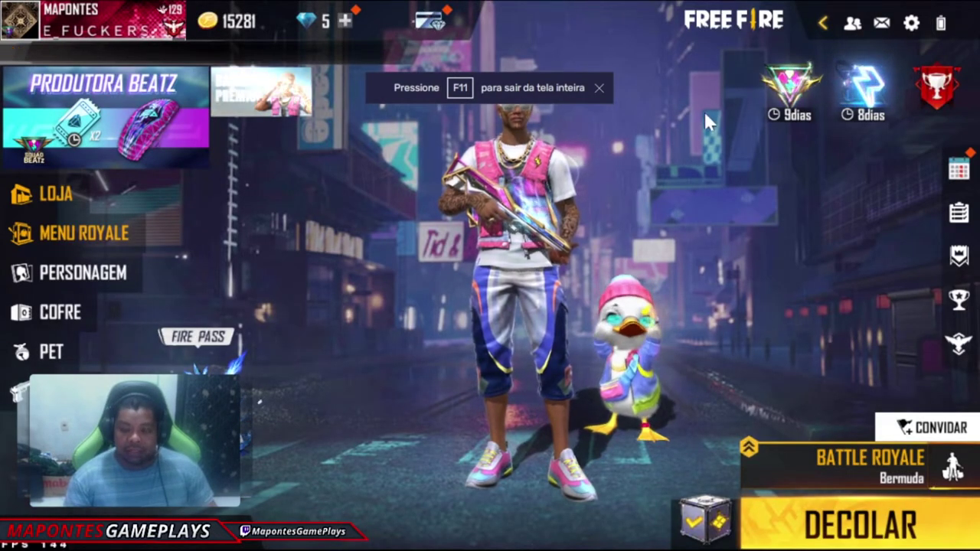
{"action": "key", "text": "F11"}
{"action": "left_click_drag", "start_coordinate": [543, 77], "coordinate": [591, 18]}
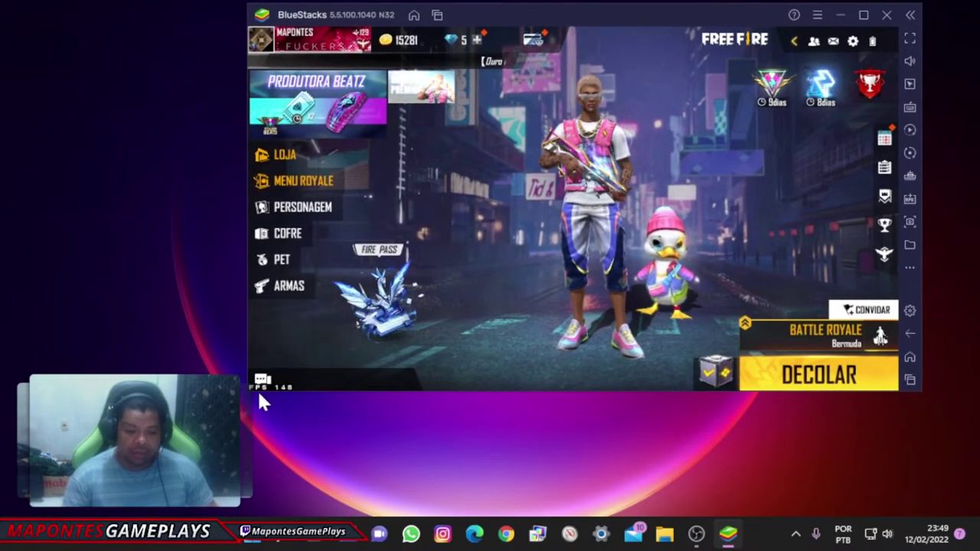
- Set the Free Fire game mode to Treinamento and start the match search
{"action": "left_click", "coordinate": [827, 335]}
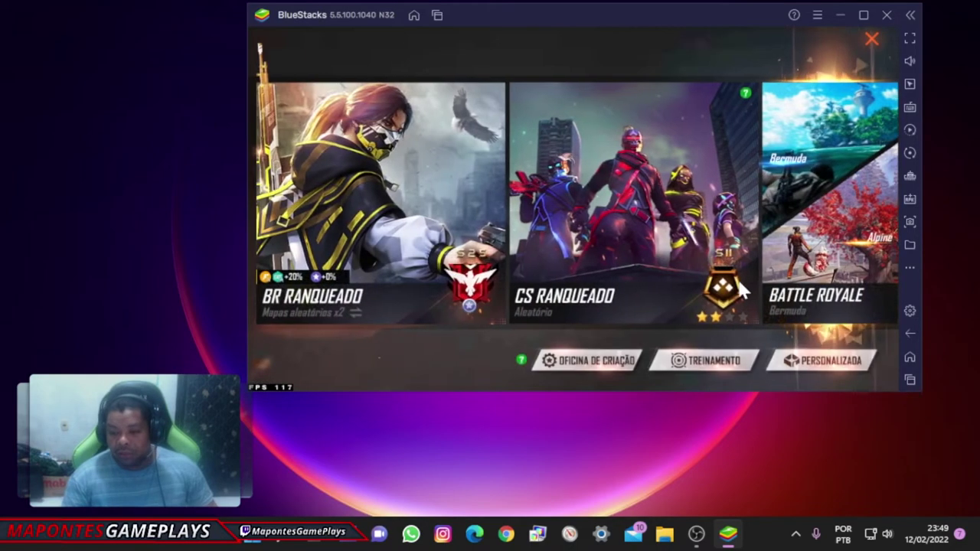
{"action": "left_click", "coordinate": [706, 361]}
{"action": "left_click", "coordinate": [818, 374]}
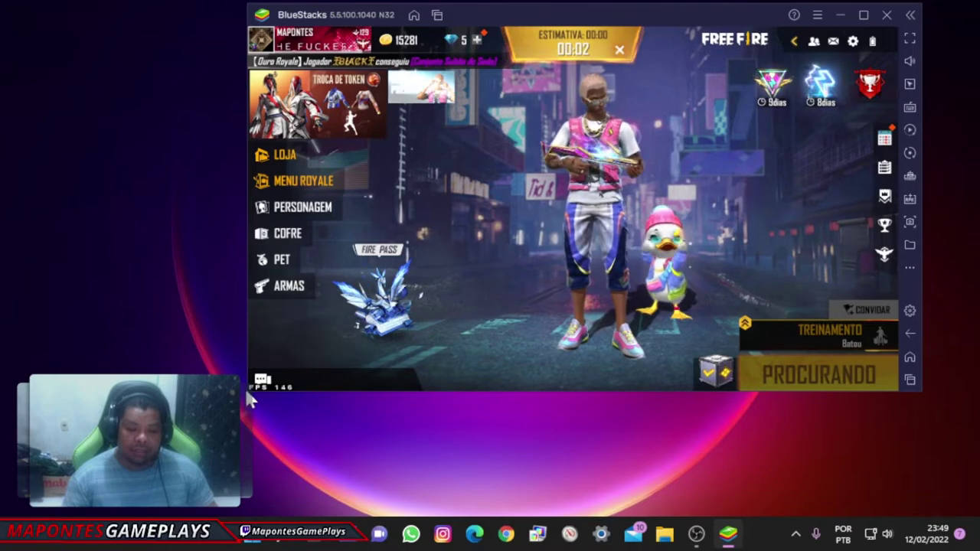
- Enlarge the BlueStacks window, align it with the screen's upper edge and collapse its side toolbar
{"action": "left_click_drag", "start_coordinate": [245, 389], "coordinate": [182, 426]}
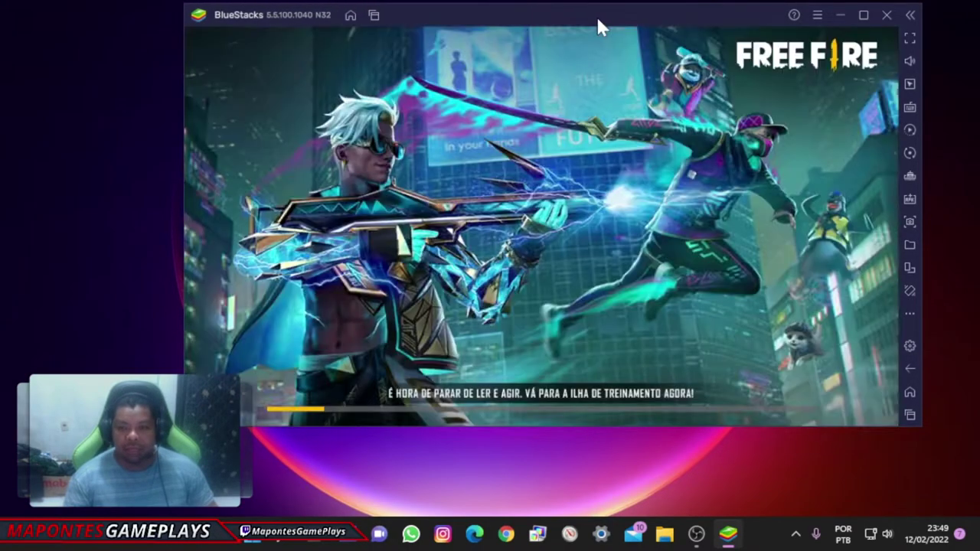
{"action": "left_click_drag", "start_coordinate": [597, 16], "coordinate": [589, 7]}
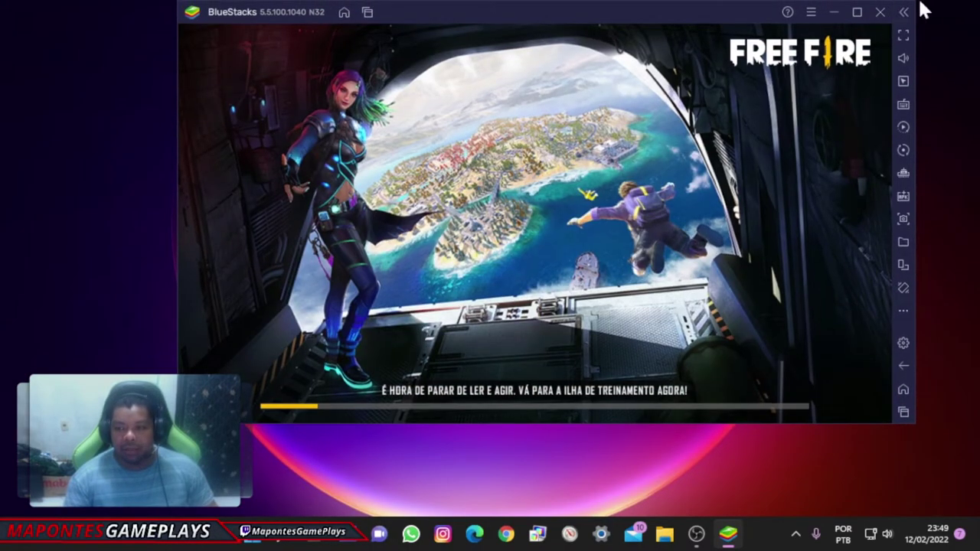
{"action": "left_click", "coordinate": [906, 11]}
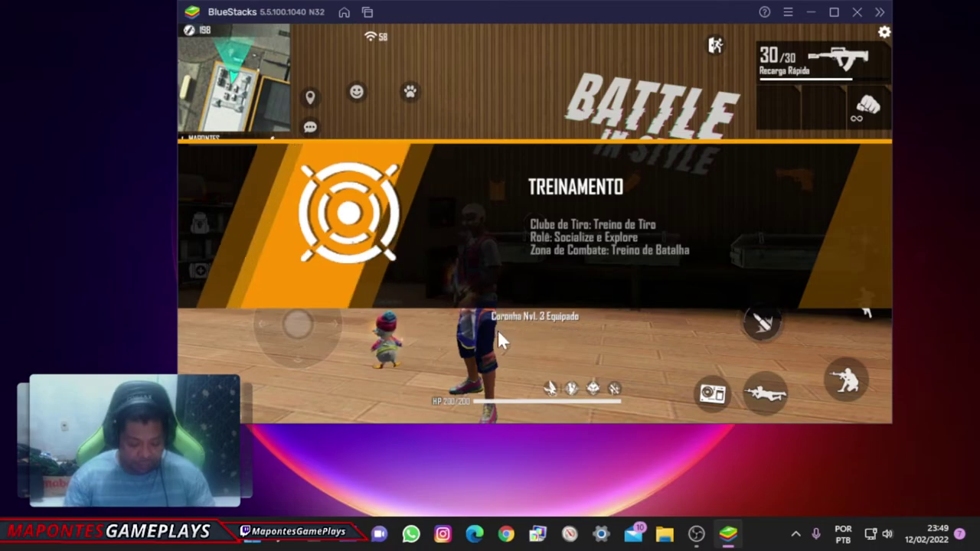
- Run to the Clube de Tiro shooting range and fire the rifle at the targets
{"action": "key", "text": "d"}
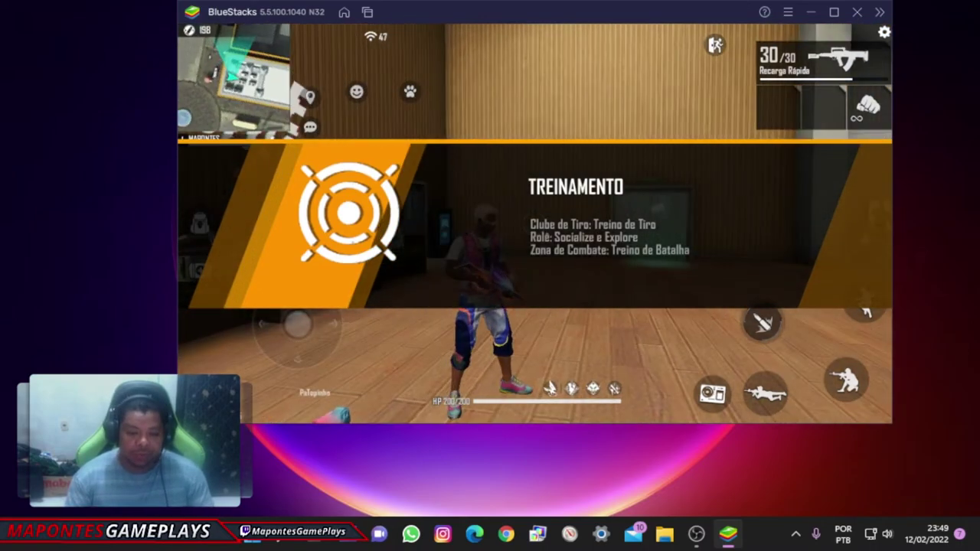
{"action": "key", "text": "w"}
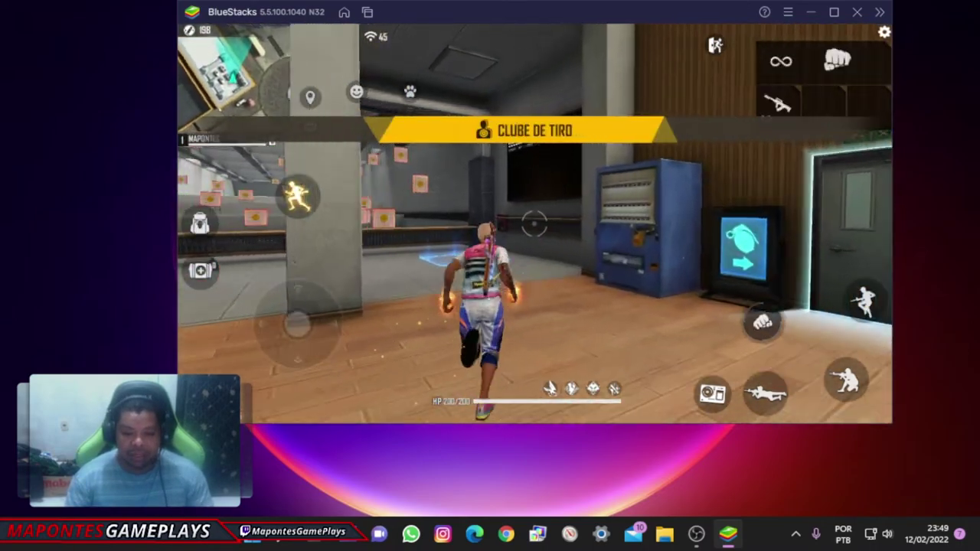
{"action": "key", "text": "a"}
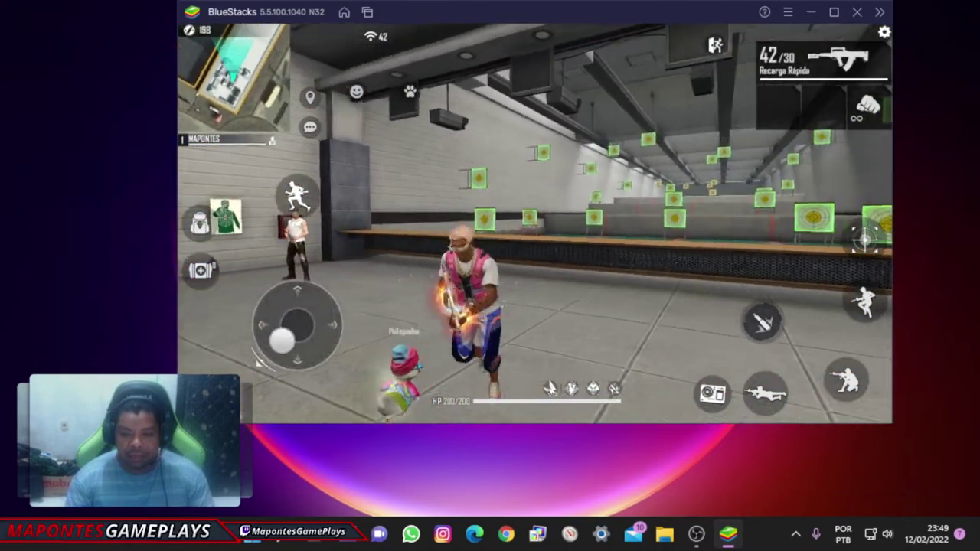
{"action": "left_click", "coordinate": [534, 222]}
{"action": "left_click", "coordinate": [534, 222]}
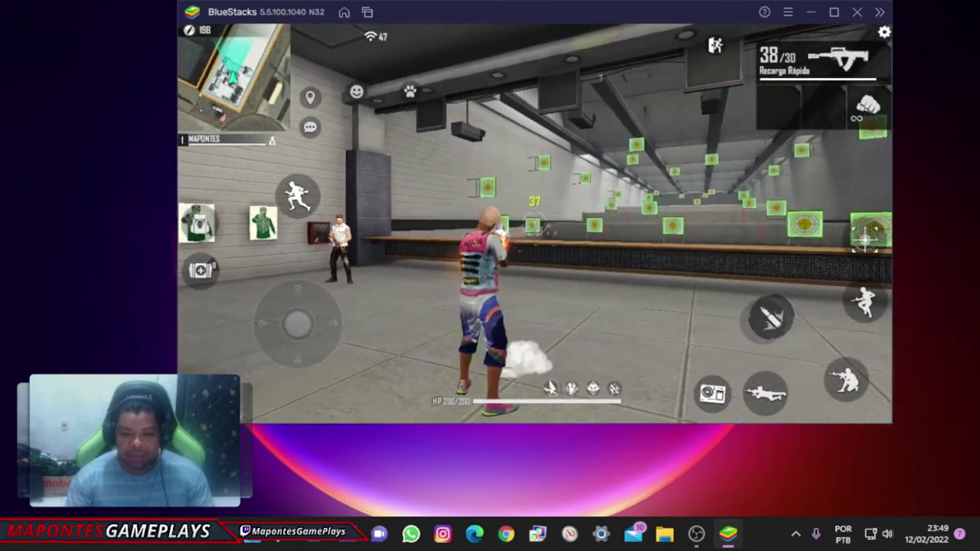
{"action": "left_click", "coordinate": [534, 222]}
- Test the game's responsiveness by moving around the range, firing at the practice dummy and reloading
{"action": "key", "text": "d"}
{"action": "key", "text": "r"}
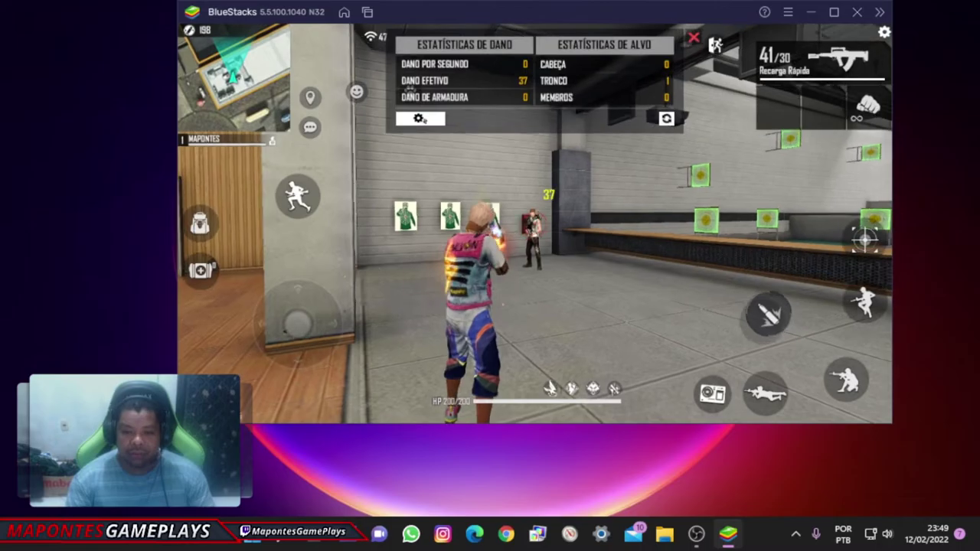
{"action": "left_click", "coordinate": [534, 222]}
{"action": "key", "text": "a"}
{"action": "key", "text": "r"}
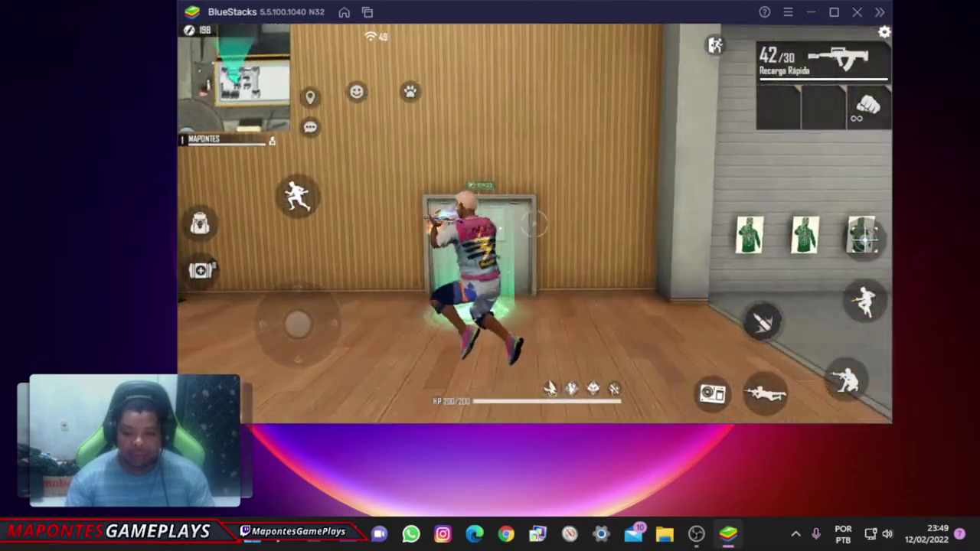
{"action": "left_click", "coordinate": [535, 223]}
{"action": "left_click", "coordinate": [535, 223]}
{"action": "key", "text": "s"}
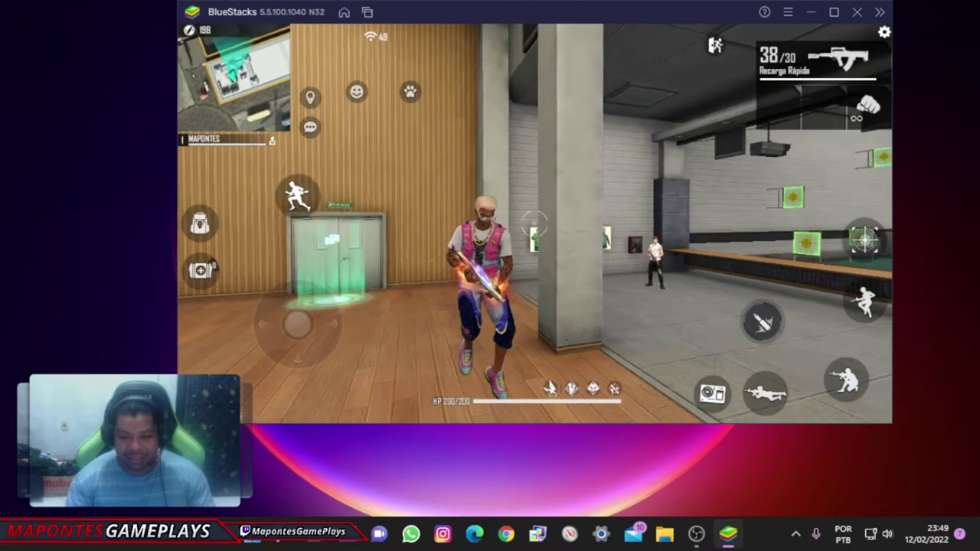
{"action": "left_click", "coordinate": [534, 222]}
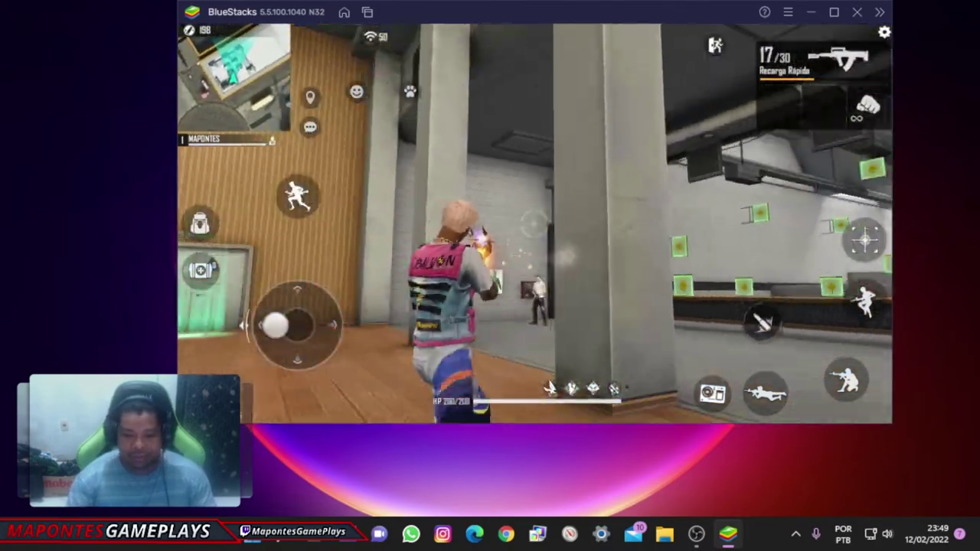
- Shoot the practice dummy with and without the scope, reloading and changing position between bursts
{"action": "key", "text": "s"}
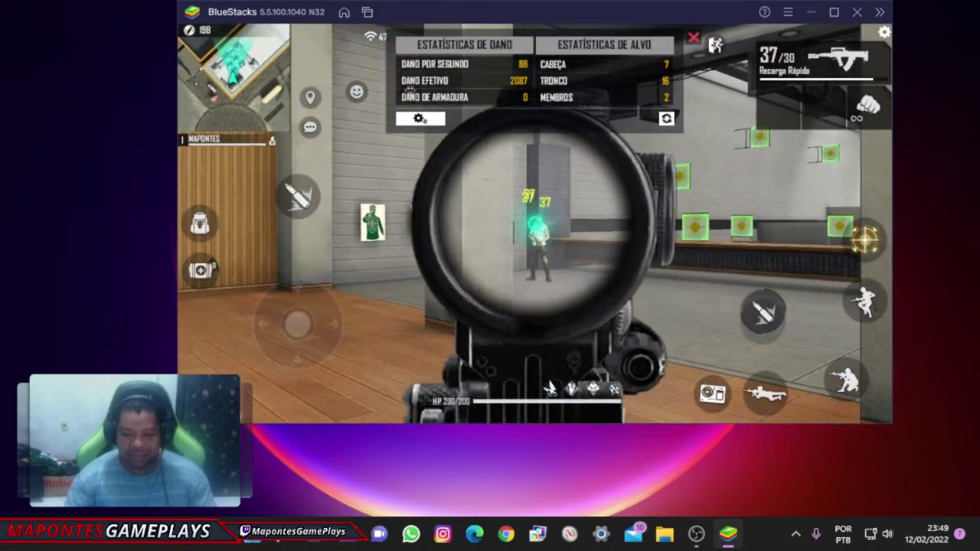
{"action": "left_click", "coordinate": [535, 222]}
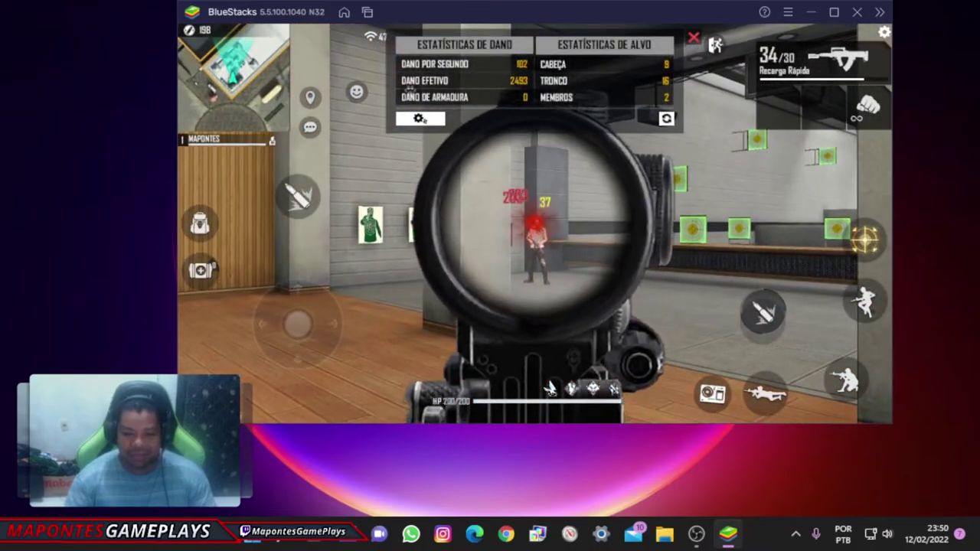
{"action": "key", "text": "r"}
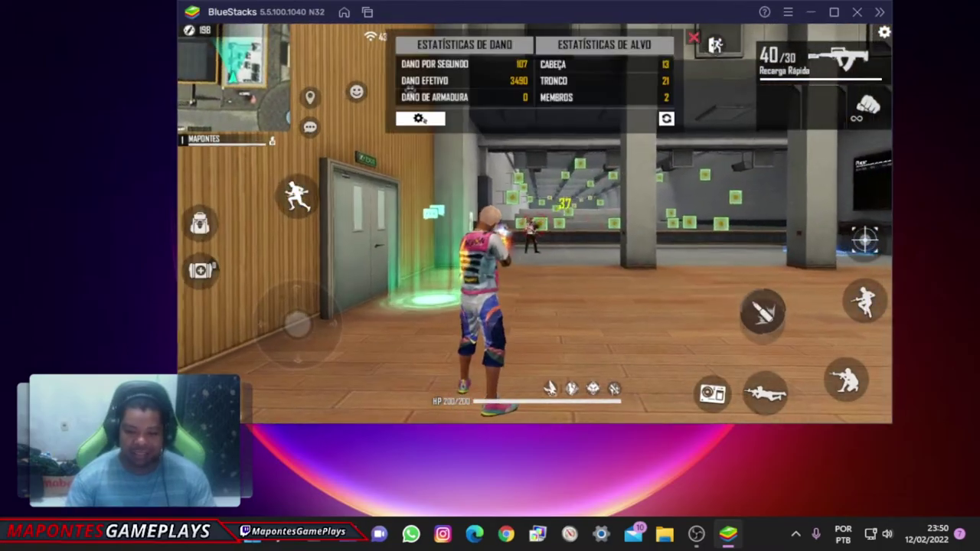
{"action": "key", "text": "3"}
{"action": "key", "text": "w"}
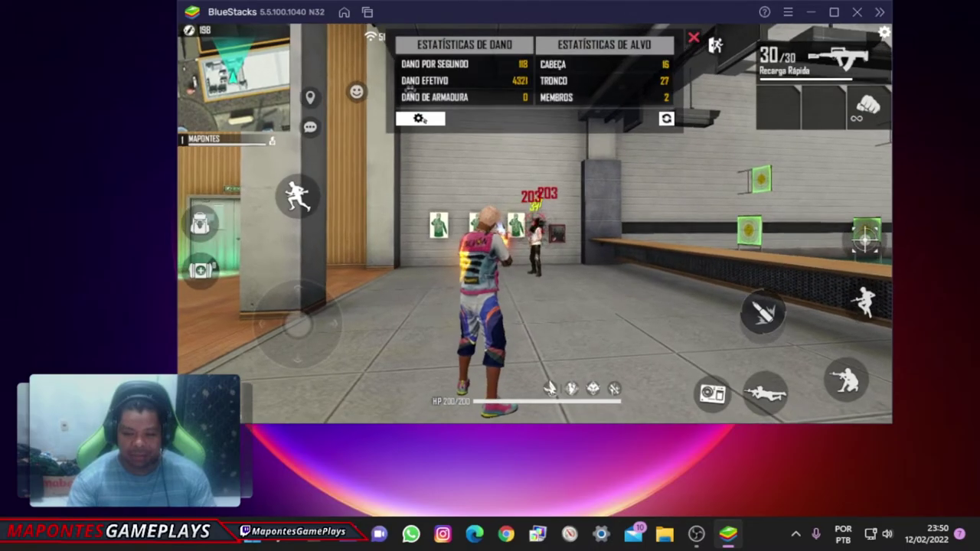
{"action": "key", "text": "3"}
{"action": "key", "text": "w"}
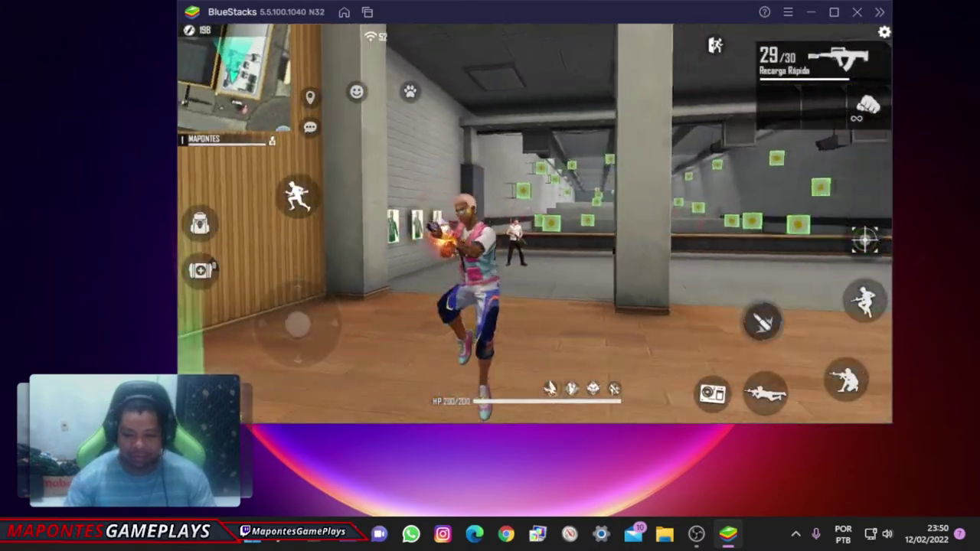